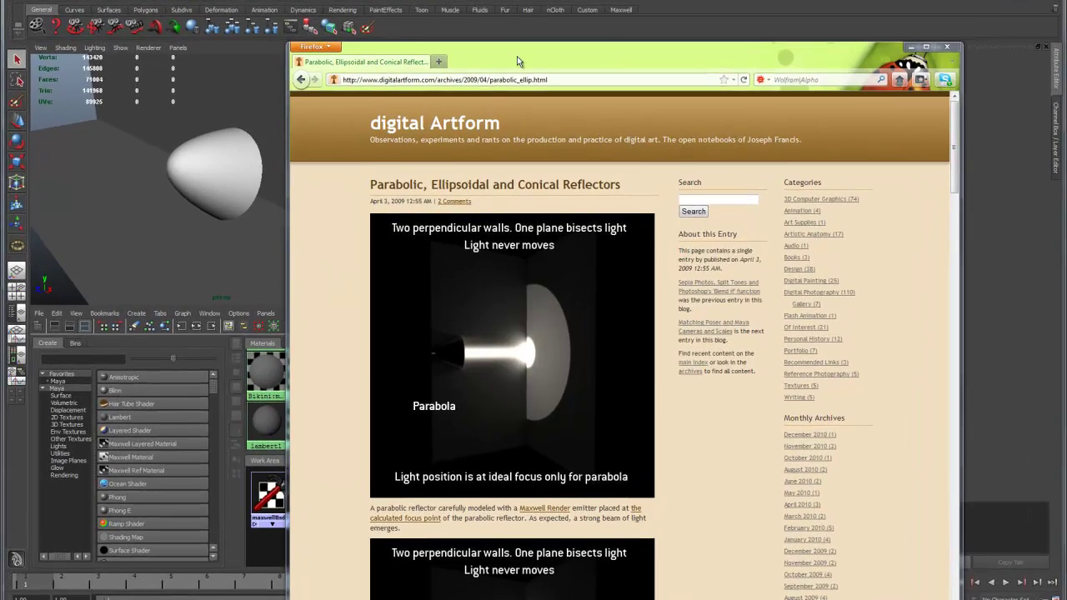
# Step: Read the digitalartform.com parabolic reflectors article, then lower the Firefox window to reveal Maya
pyautogui.moveTo(516, 61); pyautogui.dragTo(486, 3)
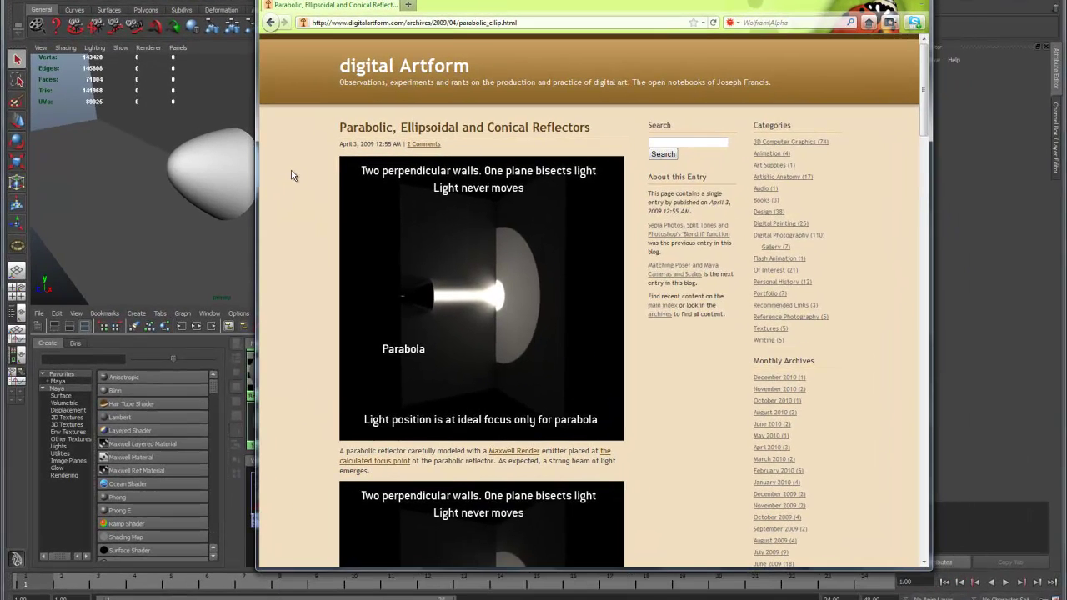
pyautogui.scroll(-10, 278, 170)
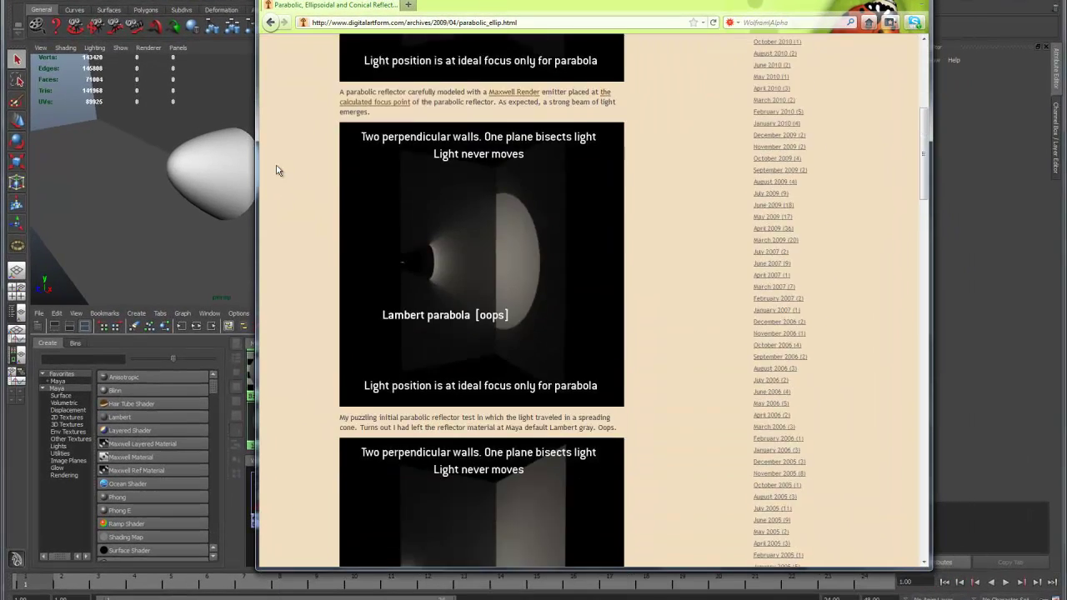
pyautogui.scroll(-10, 277, 170)
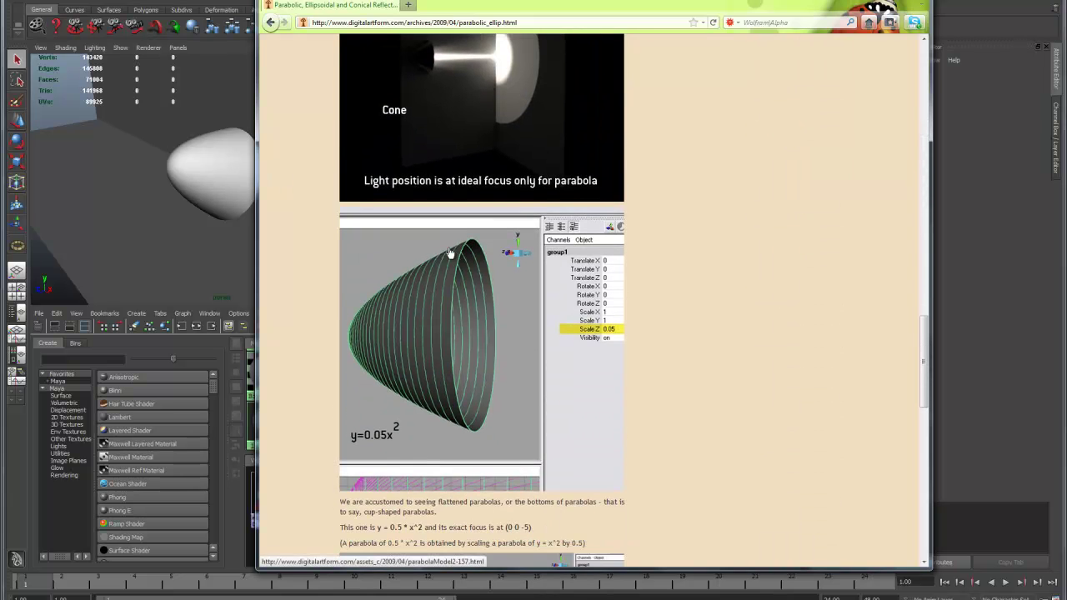
pyautogui.scroll(-2, 346, 296)
pyautogui.scroll(-8, 346, 296)
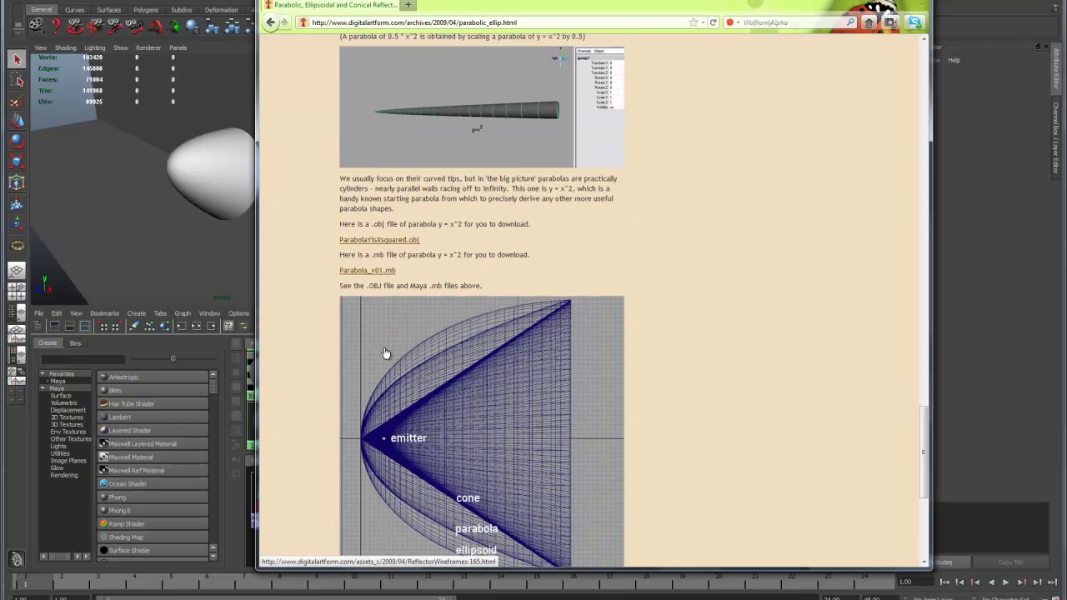
pyautogui.scroll(-5, 453, 335)
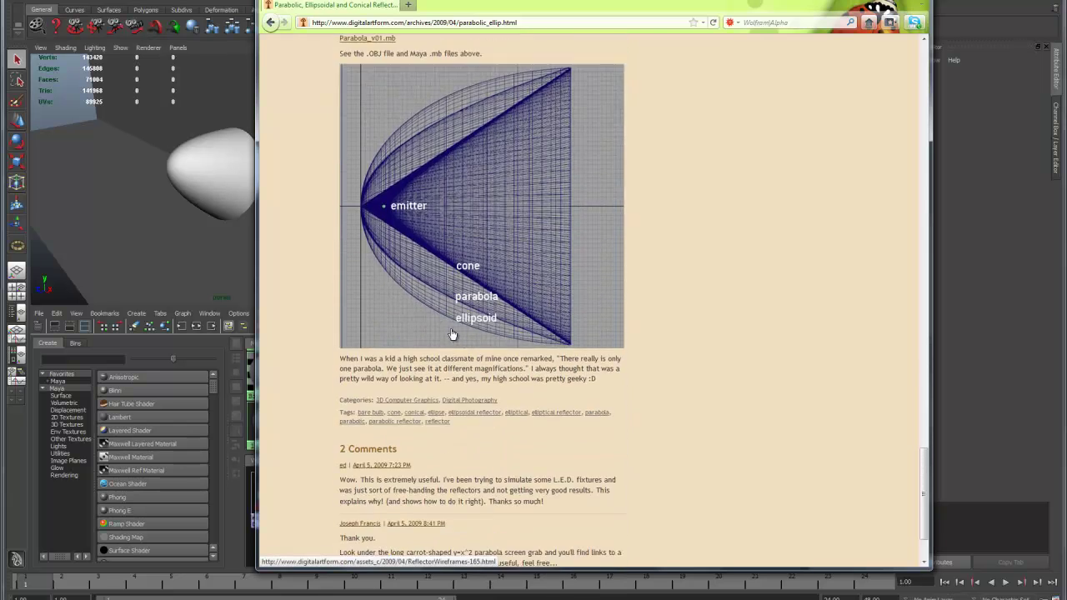
pyautogui.scroll(8, 453, 335)
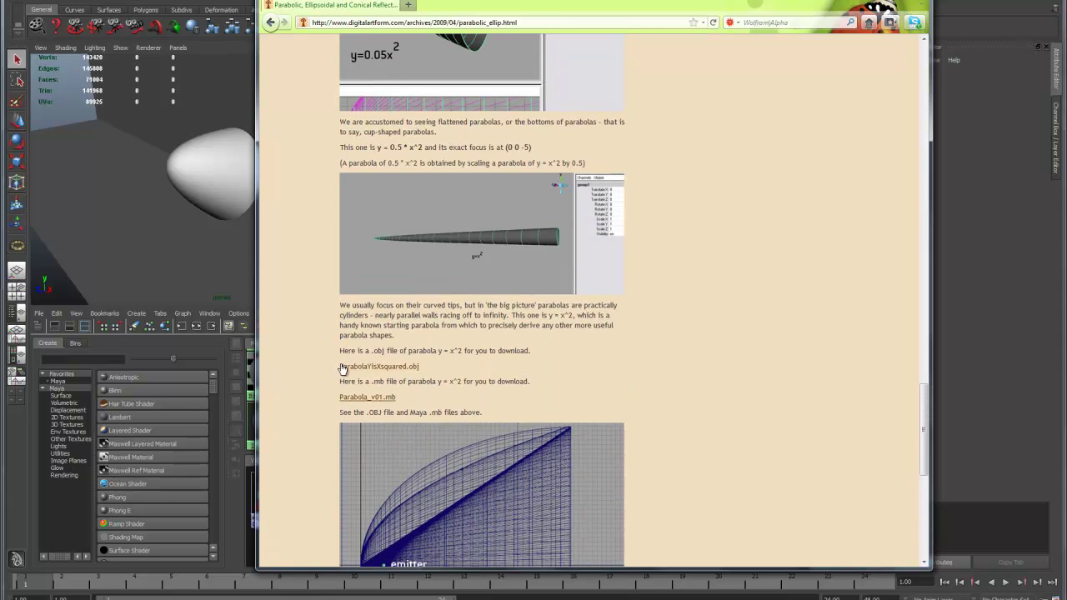
pyautogui.scroll(5, 557, 265)
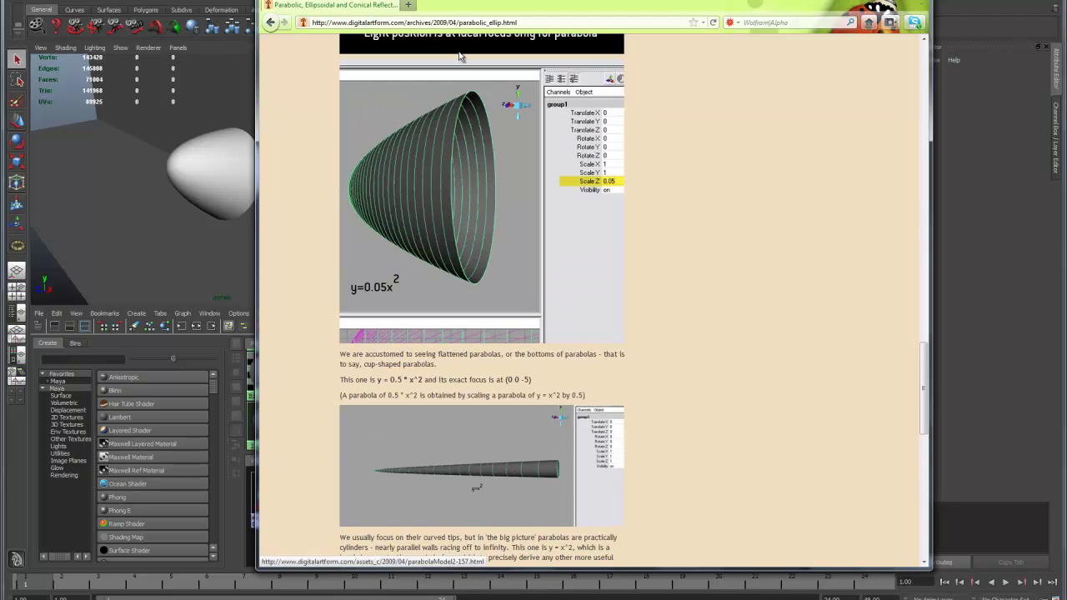
pyautogui.moveTo(571, 12); pyautogui.dragTo(616, 243)
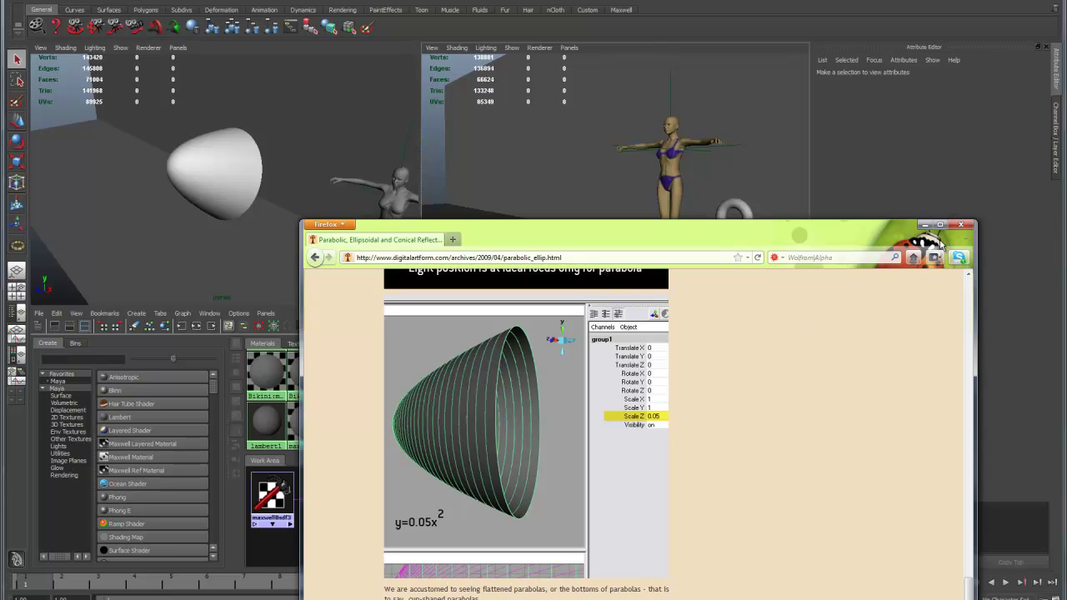
# Step: Close Firefox, switch the top-left viewport to wireframe, and orbit around the paraboloid reflector
pyautogui.click(959, 226)
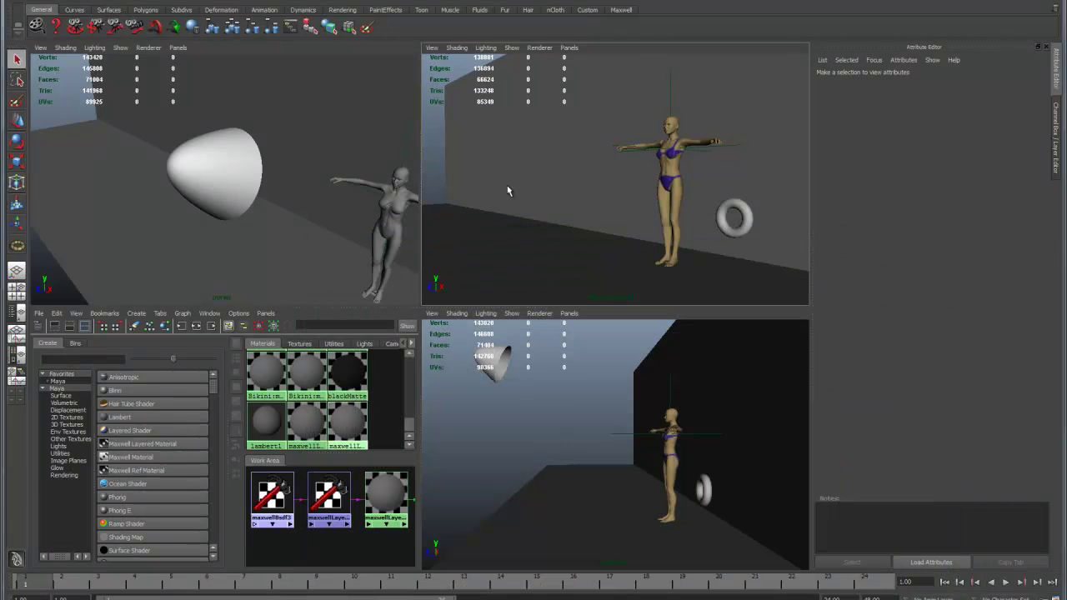
pyautogui.click(220, 177)
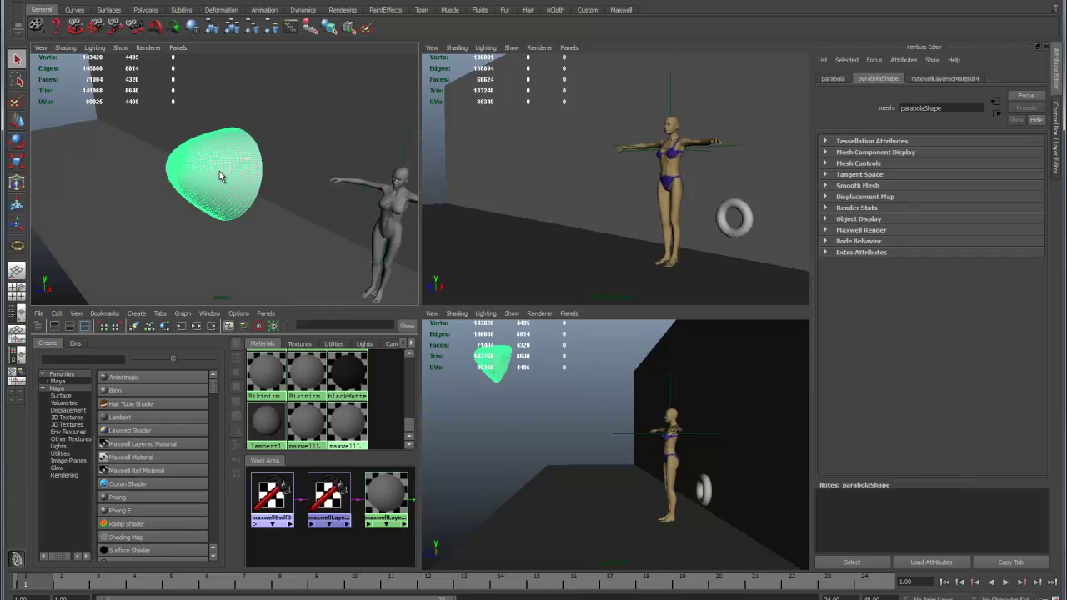
pyautogui.press('4')
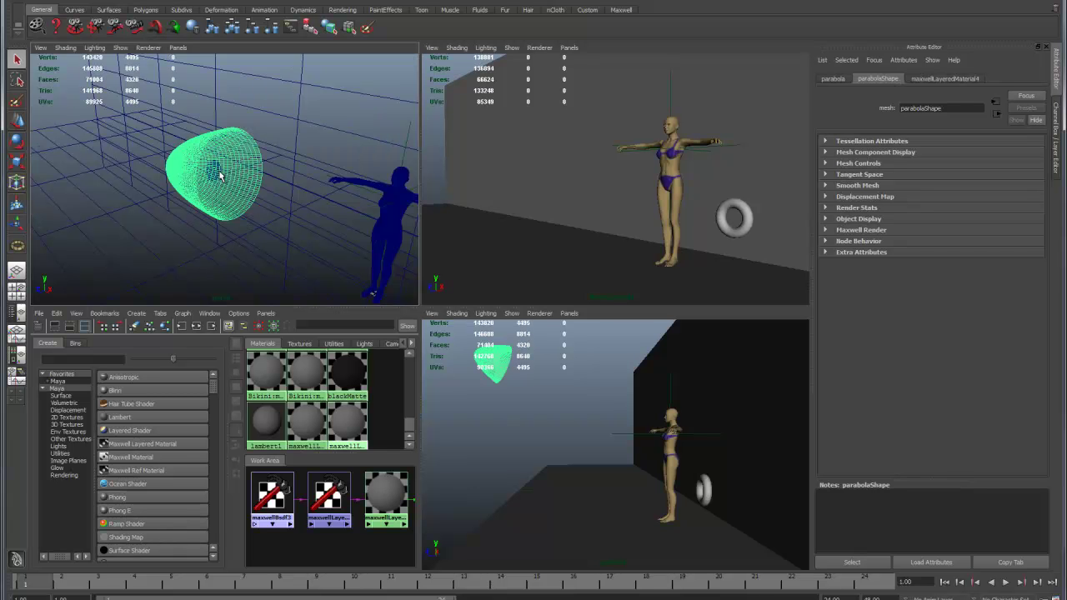
pyautogui.keyDown('alt'); pyautogui.moveTo(220, 175); pyautogui.dragTo(158, 176); pyautogui.keyUp('alt')
pyautogui.click(292, 161)
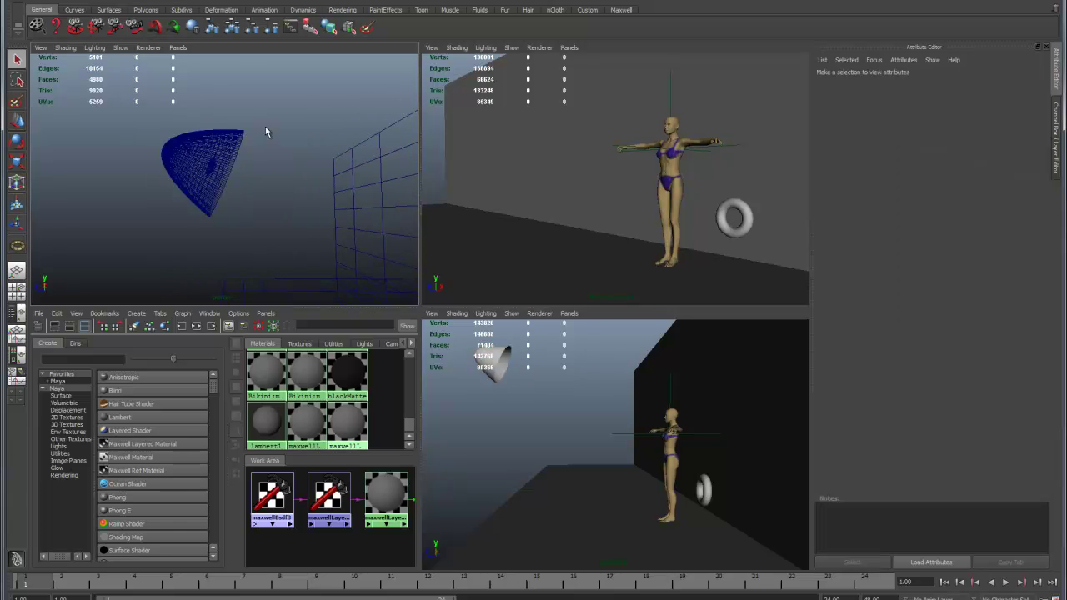
pyautogui.keyDown('alt'); pyautogui.moveTo(293, 162); pyautogui.dragTo(210, 171); pyautogui.keyUp('alt')
pyautogui.click(213, 160)
# Step: Select the bulb mesh inside the reflector and display it as its low-resolution cage
pyautogui.click(73, 73)
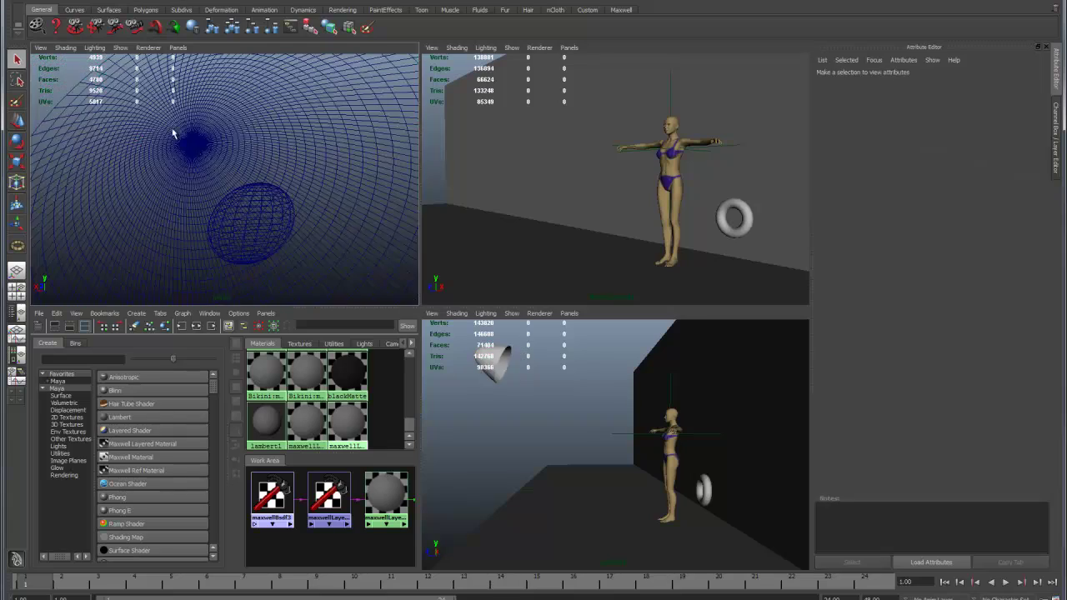
pyautogui.click(196, 154)
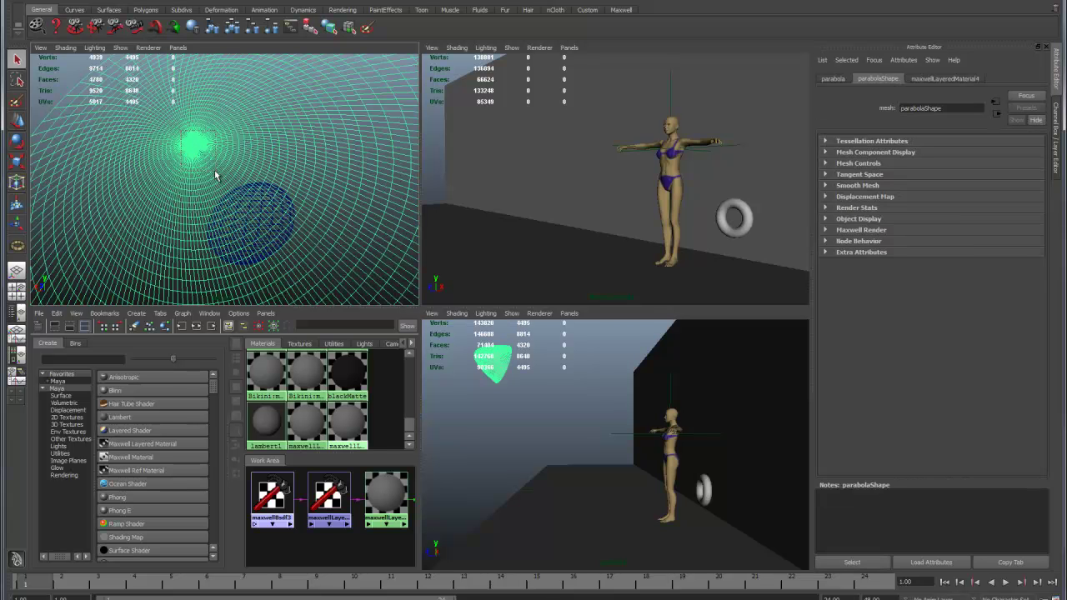
pyautogui.click(214, 174)
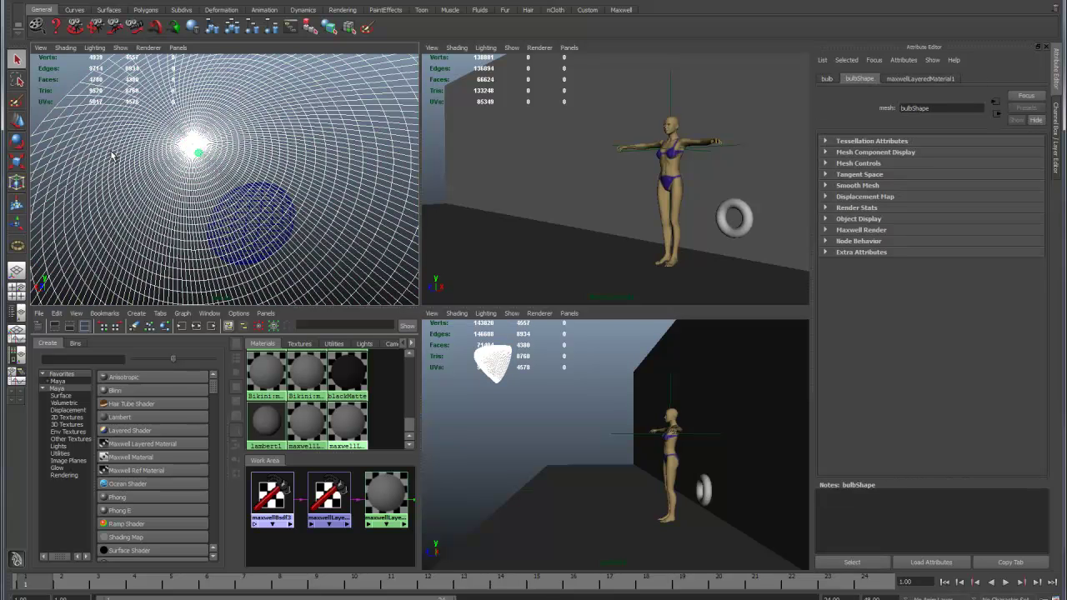
pyautogui.press('1')
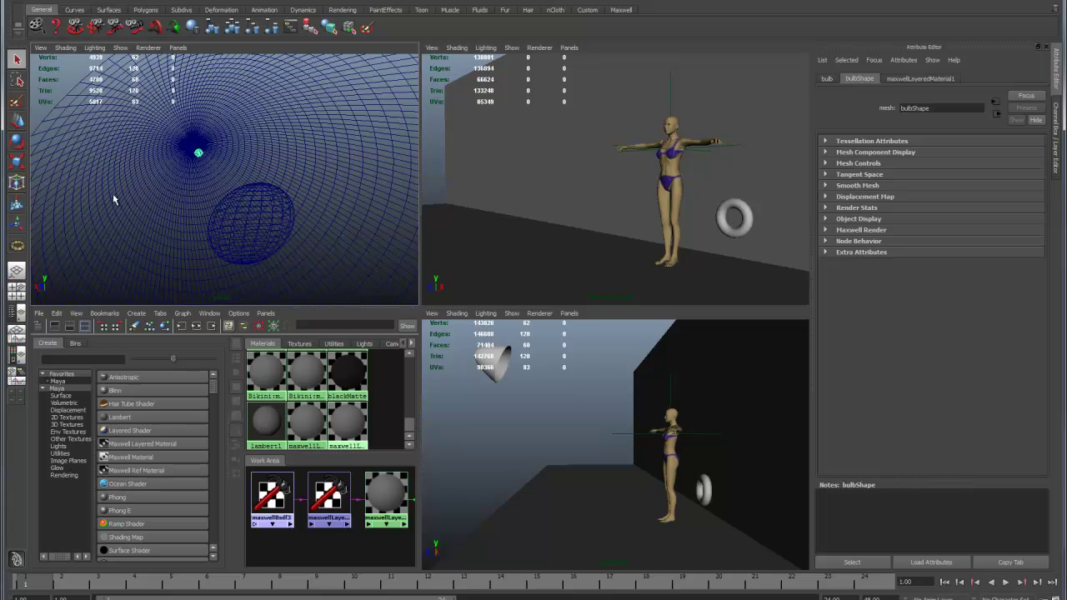
pyautogui.keyDown('alt'); pyautogui.moveTo(110, 192); pyautogui.dragTo(76, 188); pyautogui.keyUp('alt')
# Step: Zoom in and inspect the small sphere inside the paraboloid from several angles
pyautogui.scroll(6, 80, 191)
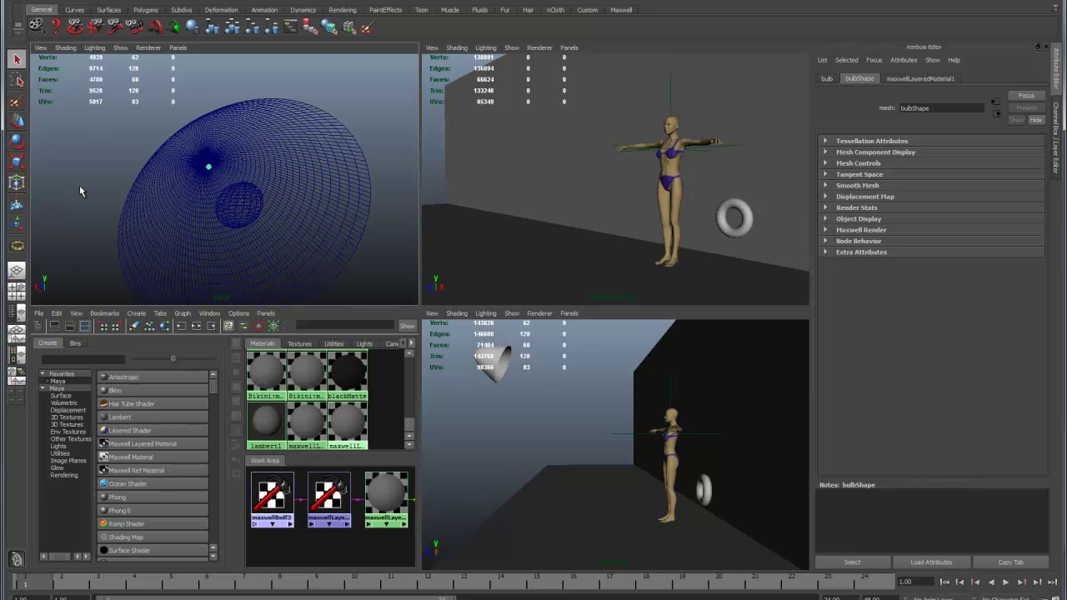
pyautogui.click(261, 208)
pyautogui.keyDown('alt'); pyautogui.moveTo(261, 208); pyautogui.dragTo(292, 218); pyautogui.keyUp('alt')
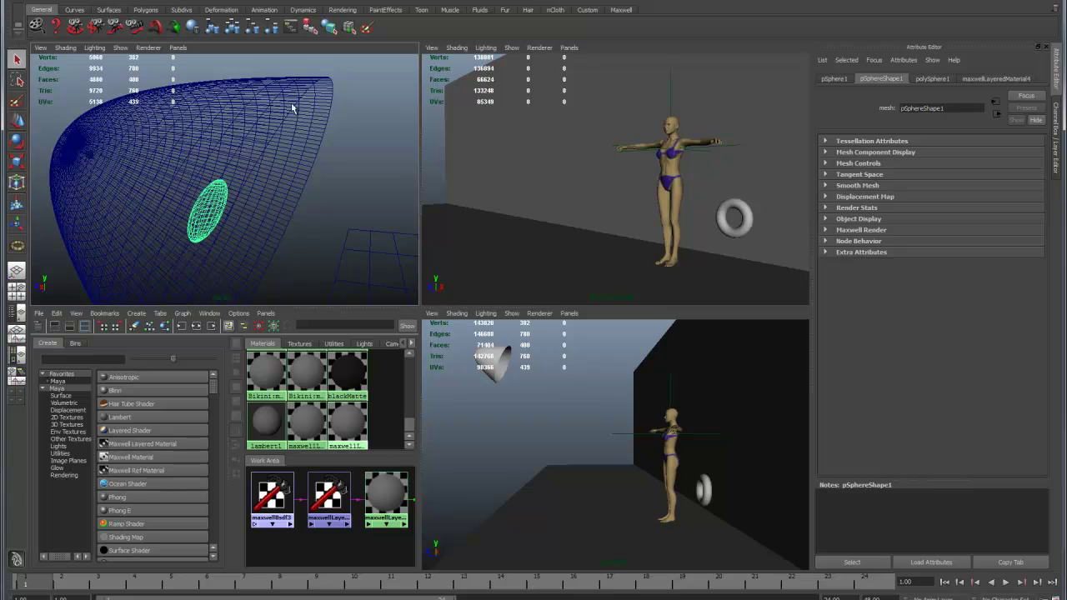
pyautogui.keyDown('alt'); pyautogui.moveTo(291, 195); pyautogui.dragTo(328, 184); pyautogui.keyUp('alt')
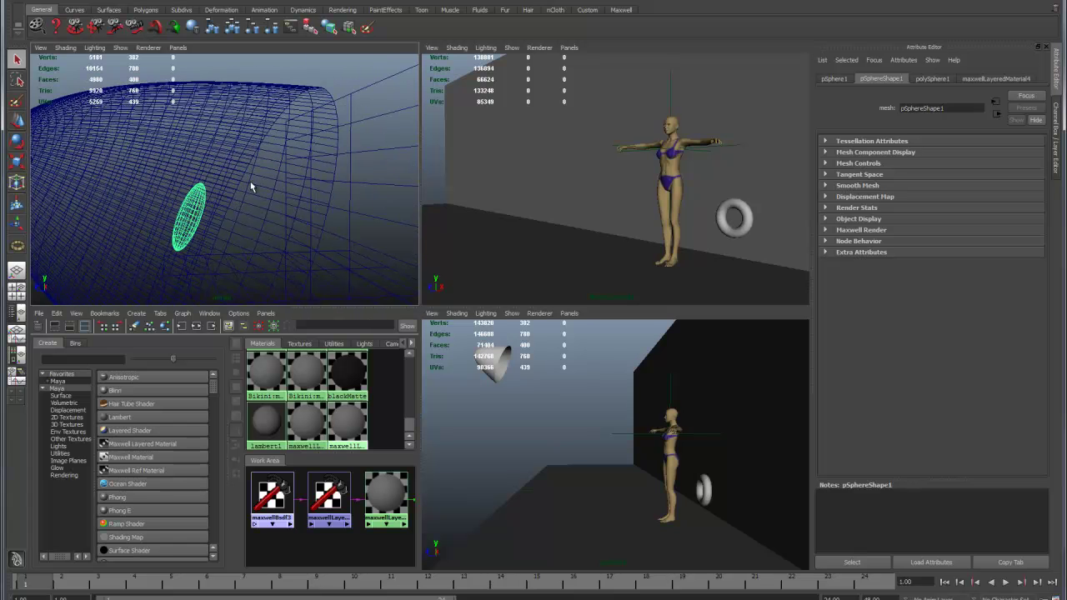
pyautogui.scroll(-3, 251, 186)
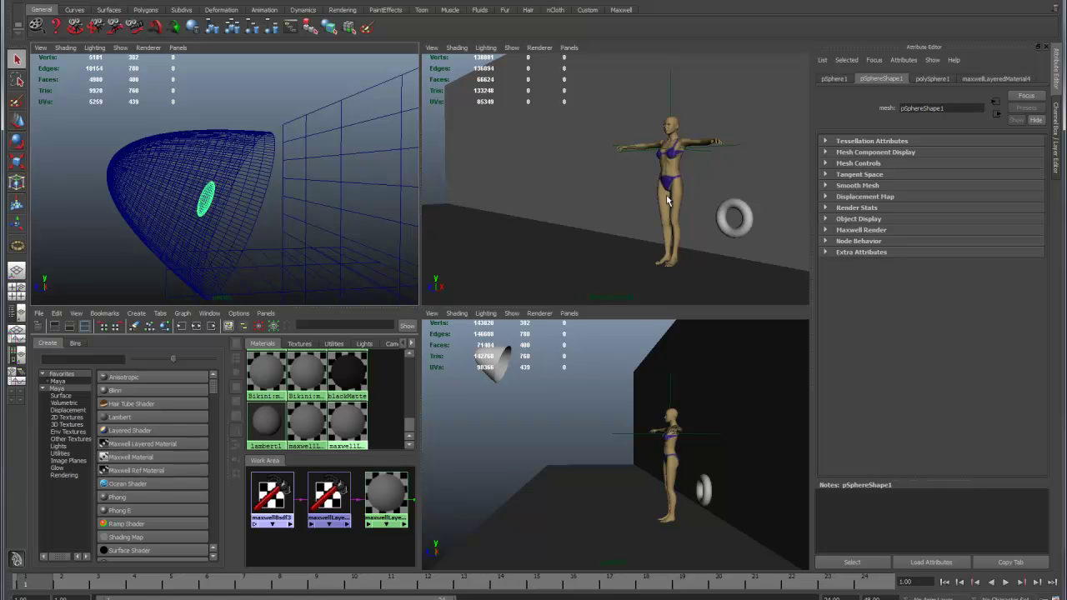
# Step: Select the wall plane, return the viewport to smooth shading, and select the torus
pyautogui.click(556, 217)
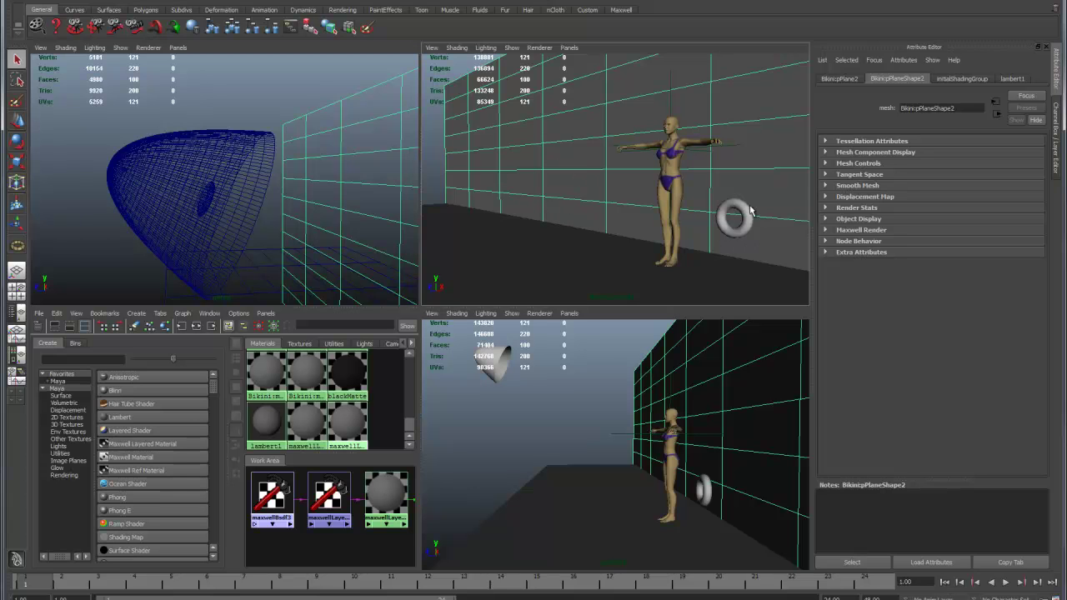
pyautogui.keyDown('alt'); pyautogui.moveTo(254, 196); pyautogui.dragTo(276, 197); pyautogui.keyUp('alt')
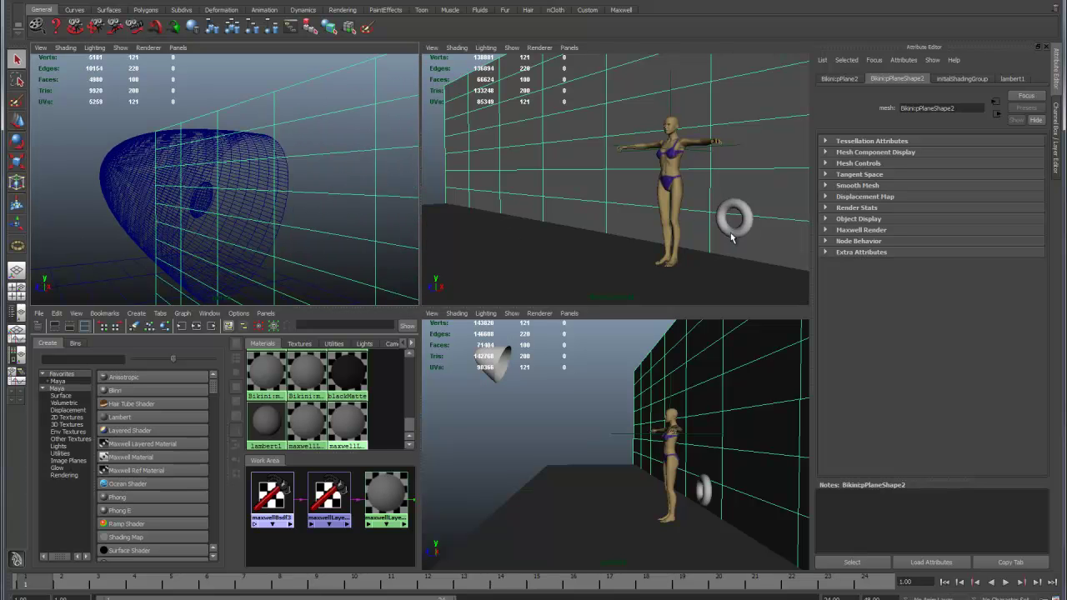
pyautogui.keyDown('alt'); pyautogui.moveTo(372, 190); pyautogui.dragTo(279, 174); pyautogui.keyUp('alt')
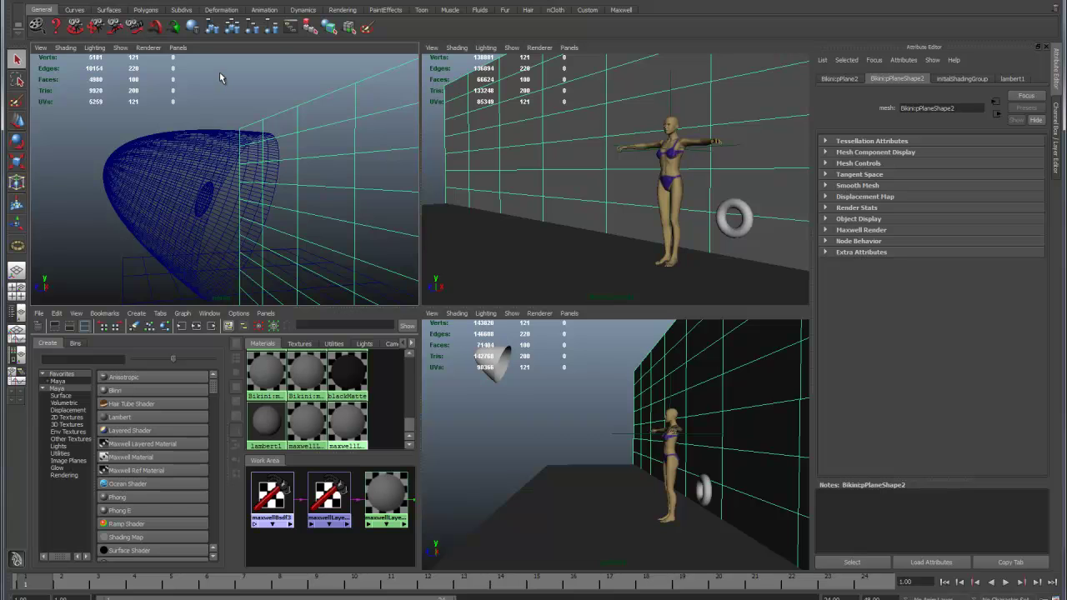
pyautogui.press('5')
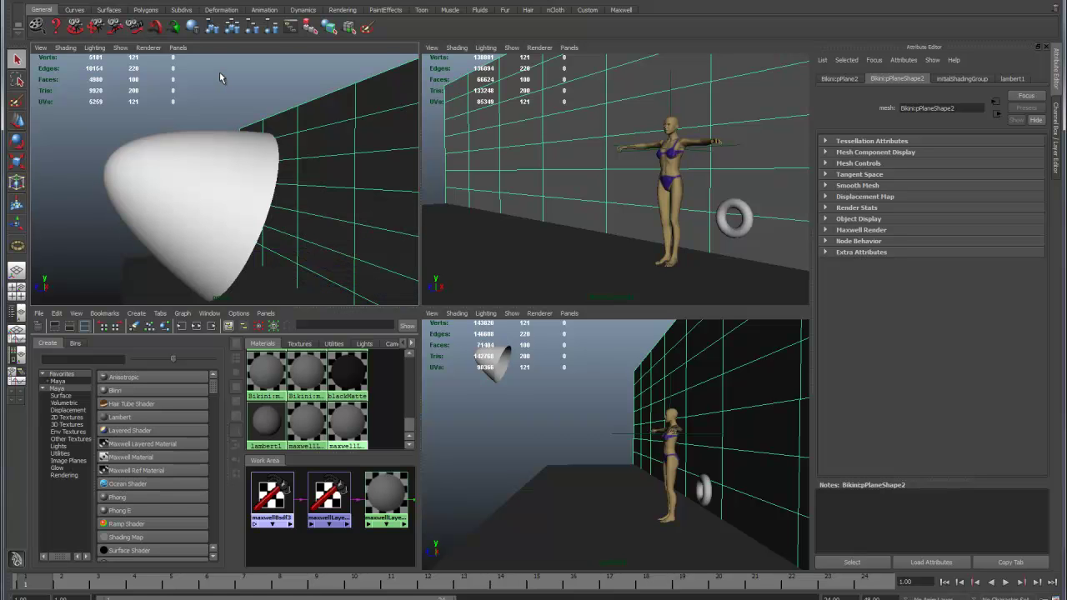
pyautogui.click(735, 229)
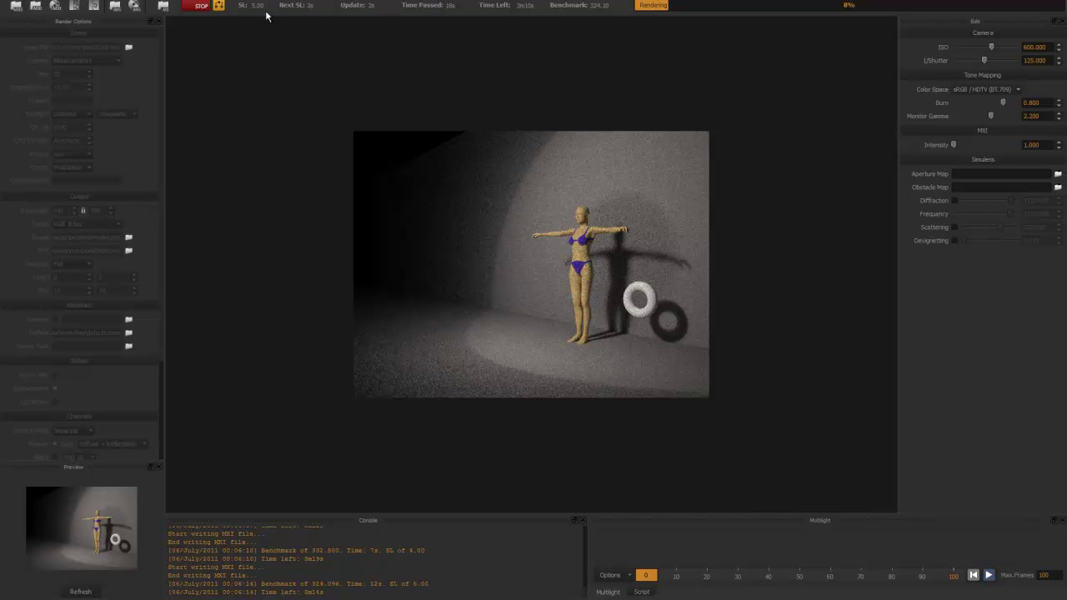
# Step: Stop the Maxwell render of the mannequin and torus
pyautogui.click(200, 7)
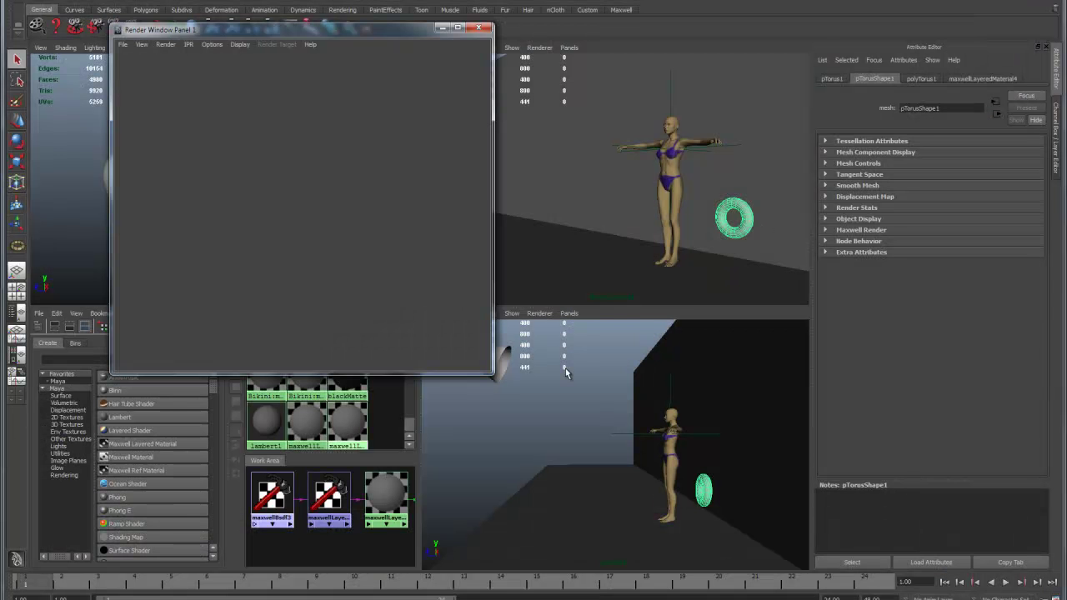
# Step: Close Render Window Panel 1, then select the parabola reflector and the floor plane
pyautogui.click(479, 27)
pyautogui.click(525, 388)
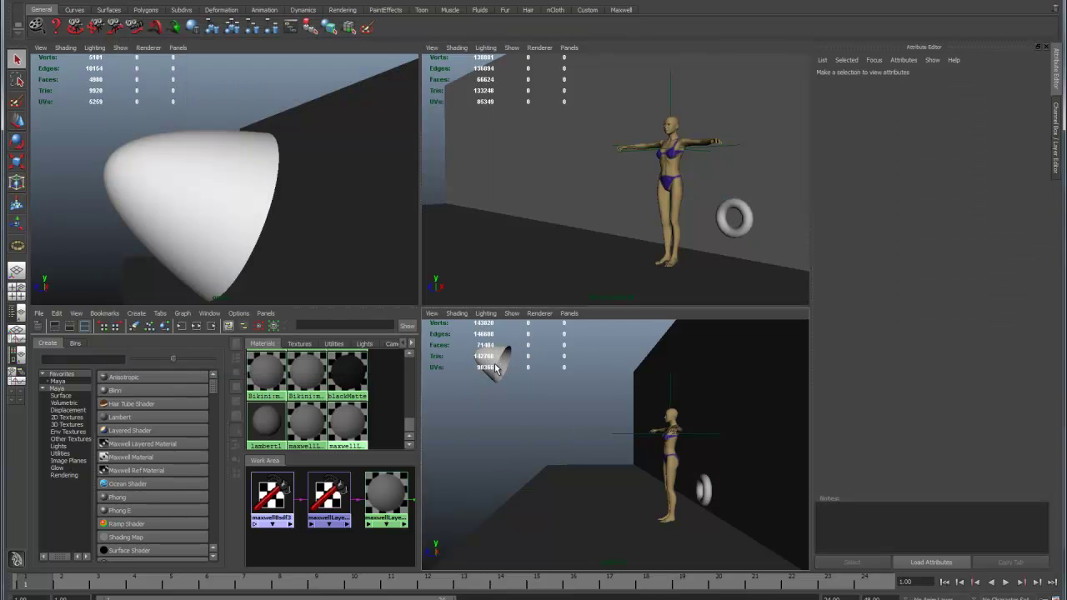
pyautogui.click(495, 363)
pyautogui.click(634, 498)
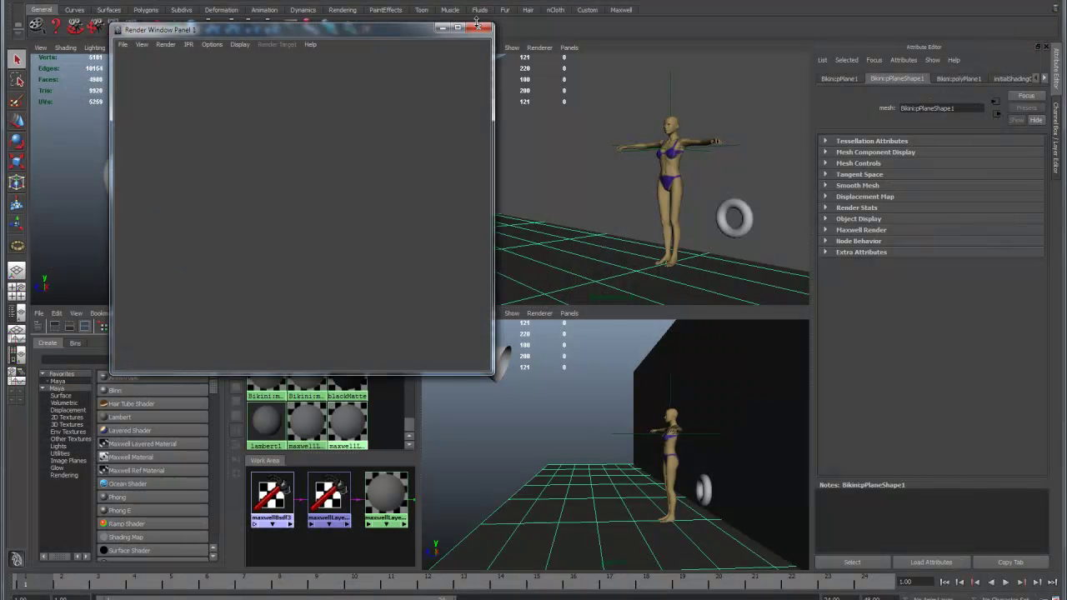
# Step: Move the small light sphere left out of the dish, then render in Maxwell and stop it
pyautogui.click(480, 27)
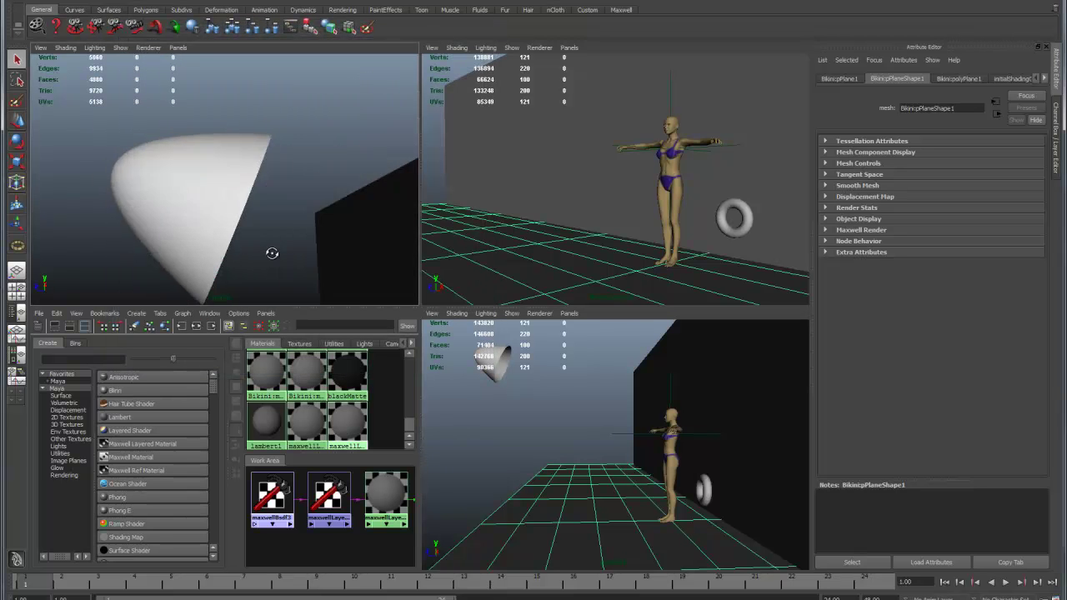
pyautogui.keyDown('alt'); pyautogui.moveTo(271, 250); pyautogui.dragTo(219, 209); pyautogui.keyUp('alt')
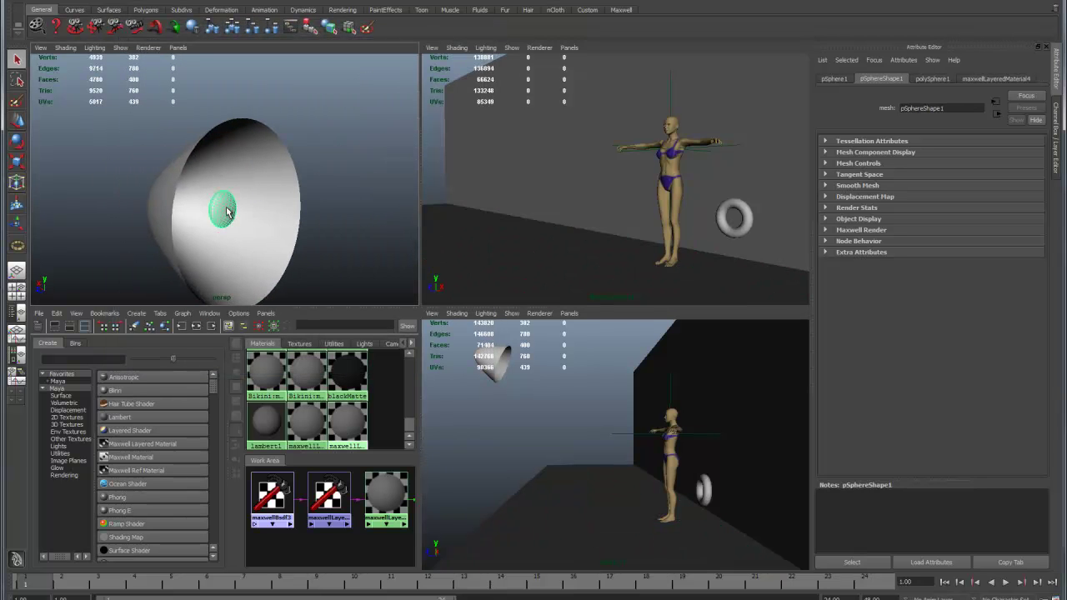
pyautogui.press('w')
pyautogui.moveTo(200, 208); pyautogui.dragTo(68, 207)
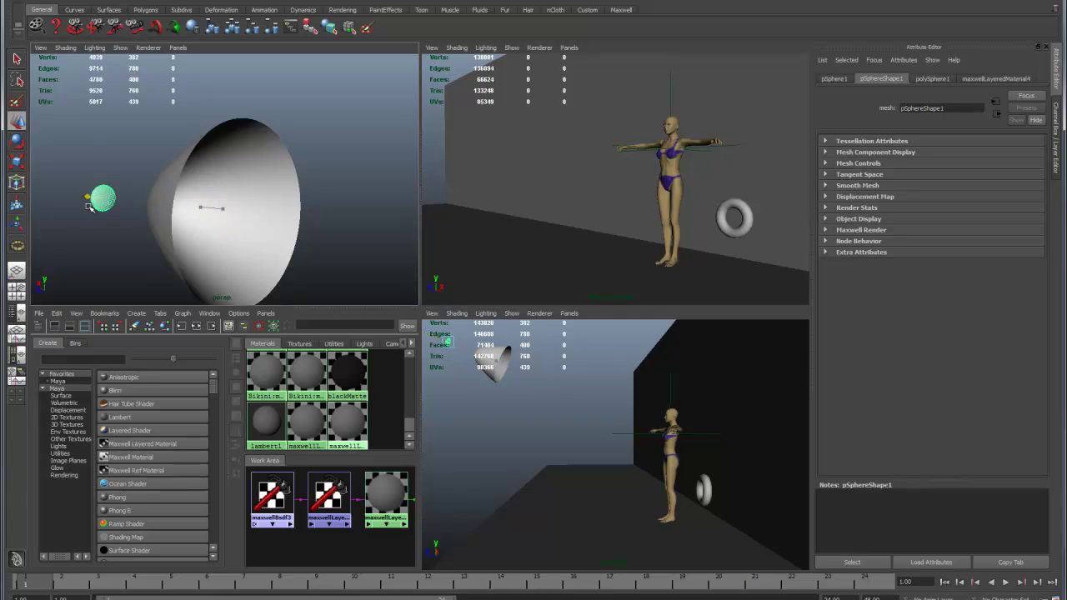
pyautogui.click(528, 175)
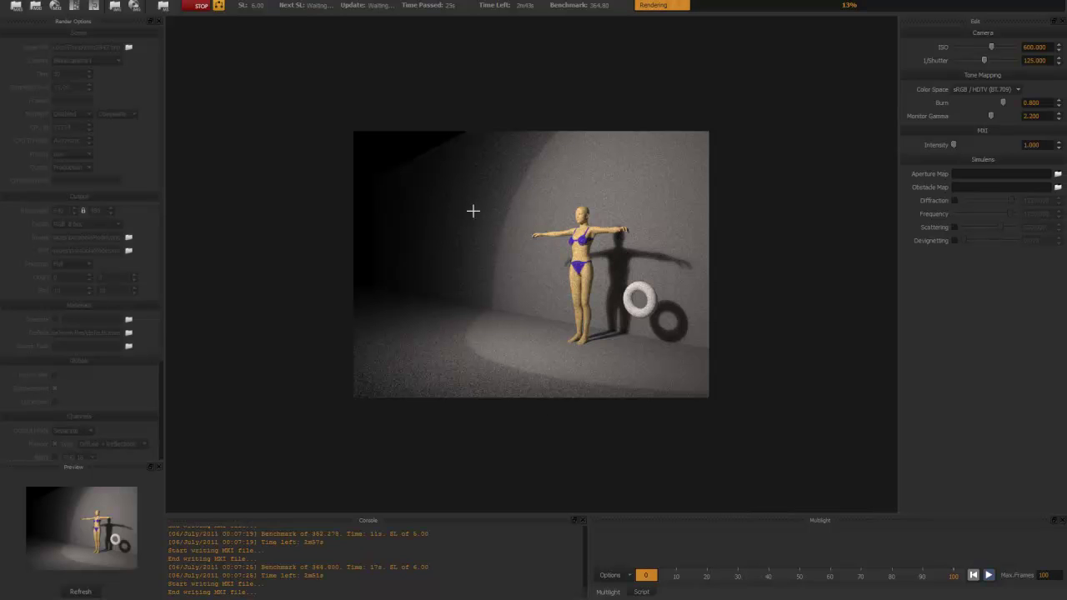
pyautogui.click(198, 7)
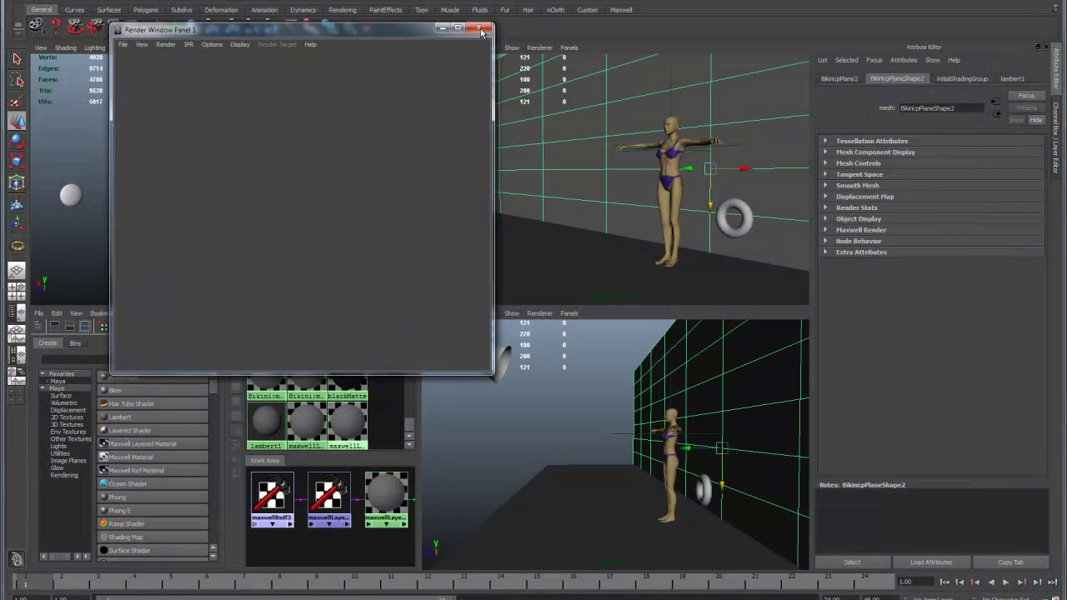
# Step: Close the Render Window, clear the selection, and stop the new Maxwell render
pyautogui.click(480, 31)
pyautogui.click(553, 387)
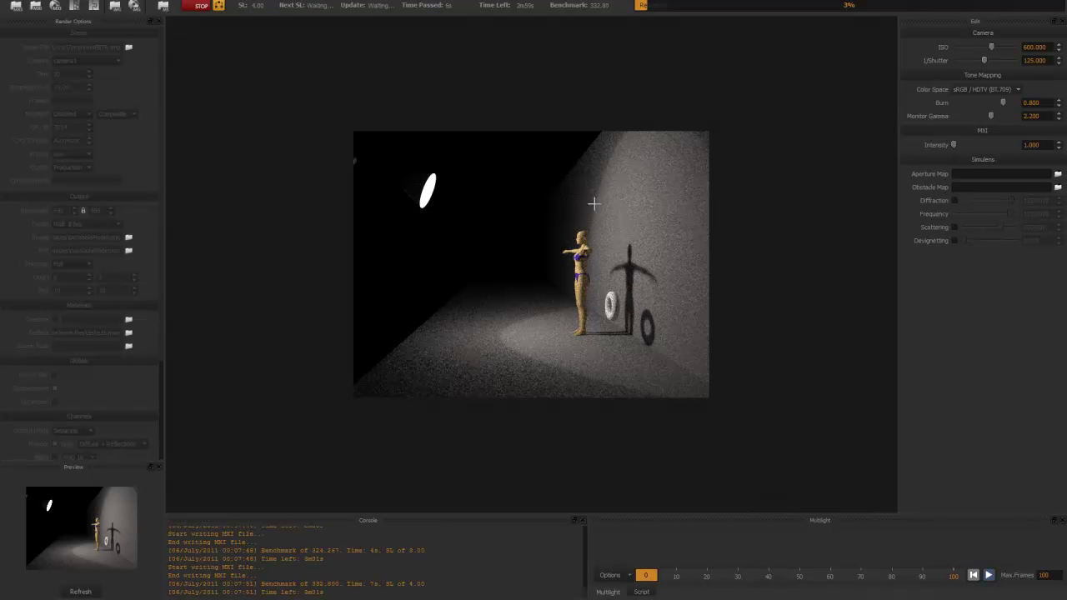
pyautogui.click(199, 9)
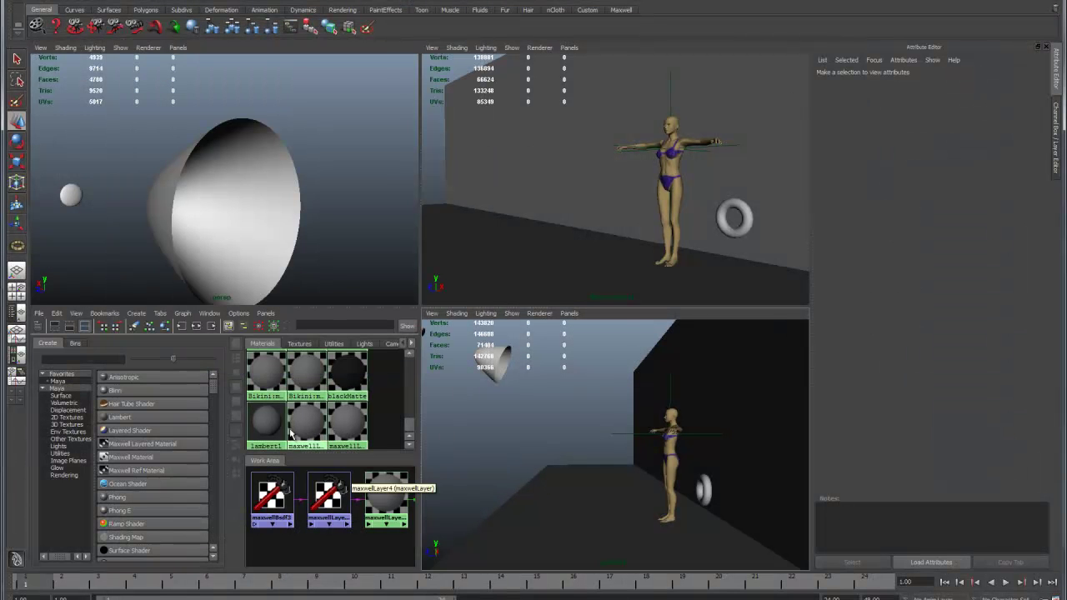
# Step: Clear the Hypershade work area and create a new Maxwell Layered Material
pyautogui.click(135, 326)
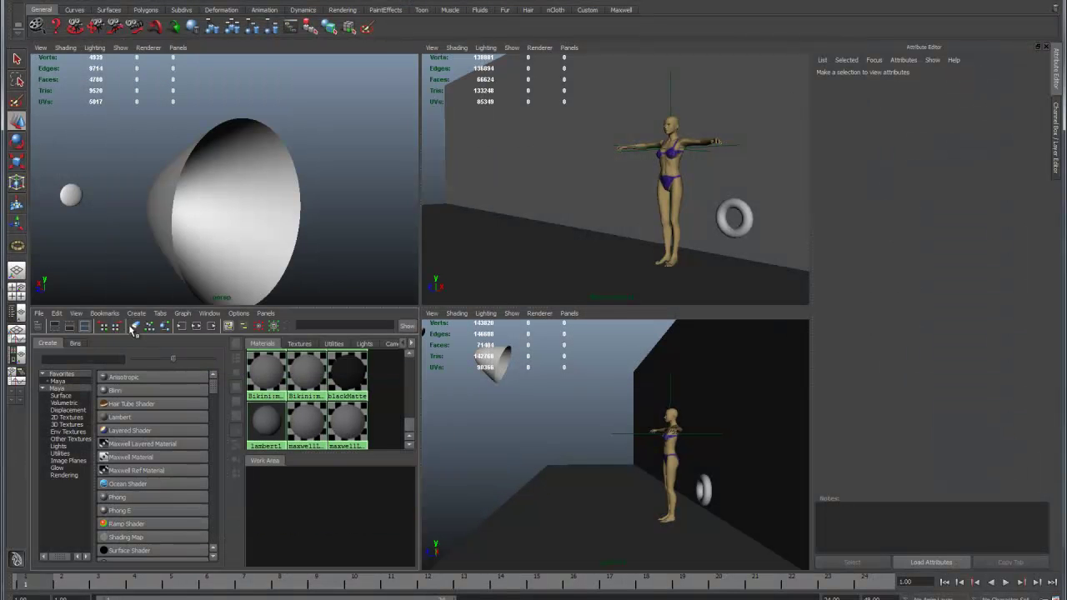
pyautogui.click(139, 444)
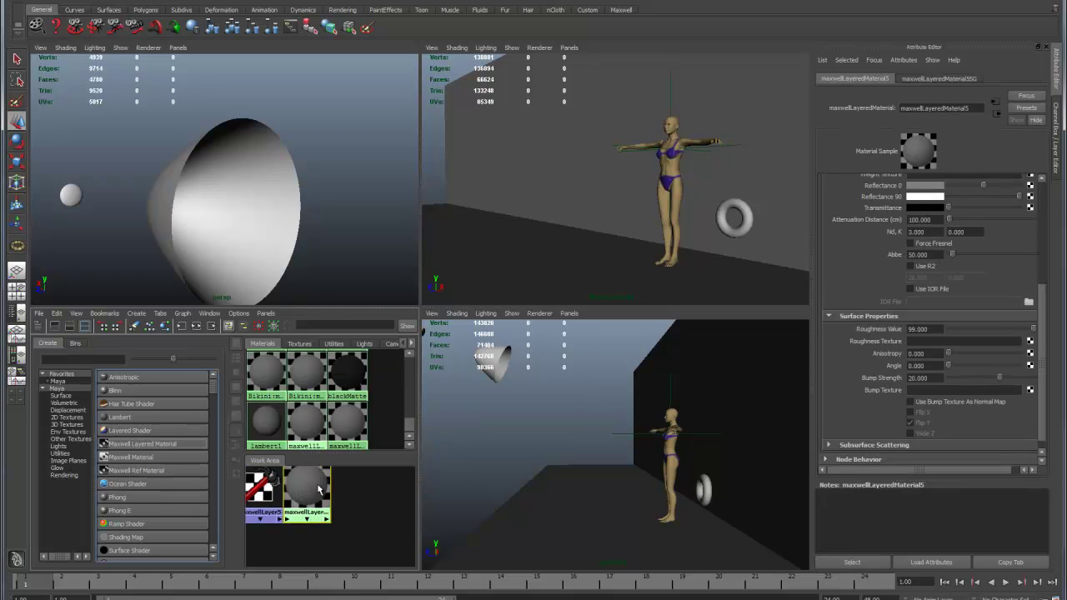
pyautogui.moveTo(318, 481)
pyautogui.moveTo(318, 482); pyautogui.dragTo(307, 487, button='right')
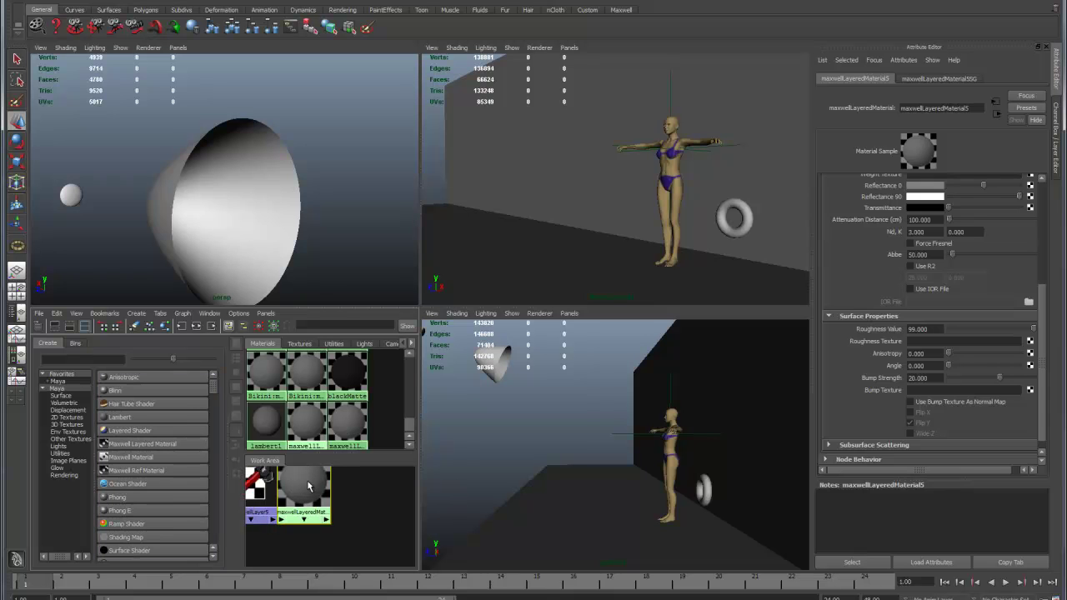
# Step: Assign maxwellLayeredMaterial5 to the parabolic reflector and the torus
pyautogui.click(258, 241)
pyautogui.moveTo(301, 477); pyautogui.dragTo(275, 523, button='right')
pyautogui.click(711, 497)
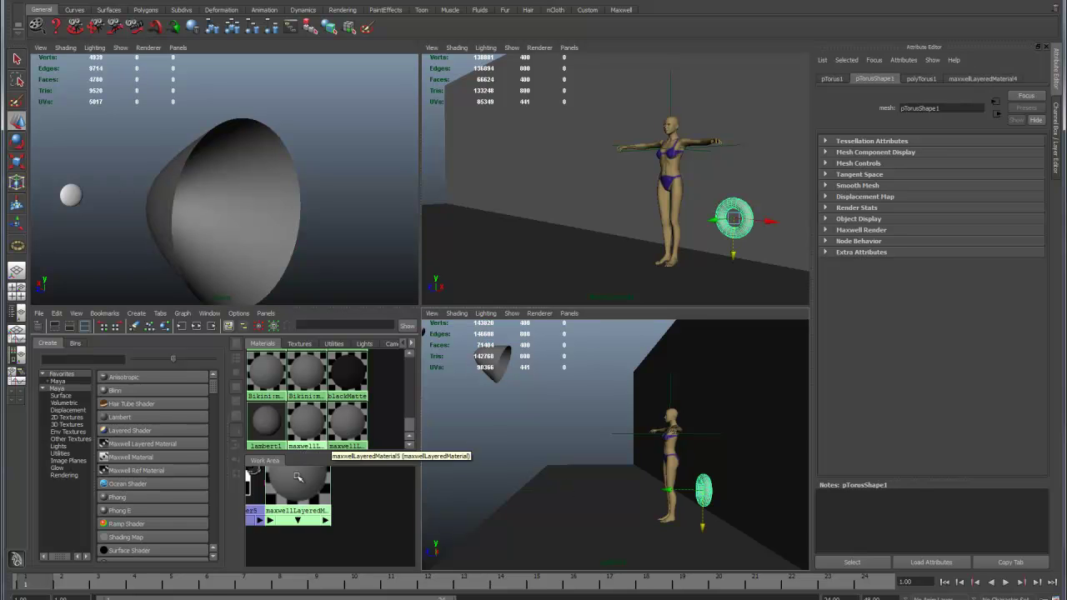
pyautogui.moveTo(290, 464); pyautogui.dragTo(290, 462, button='right')
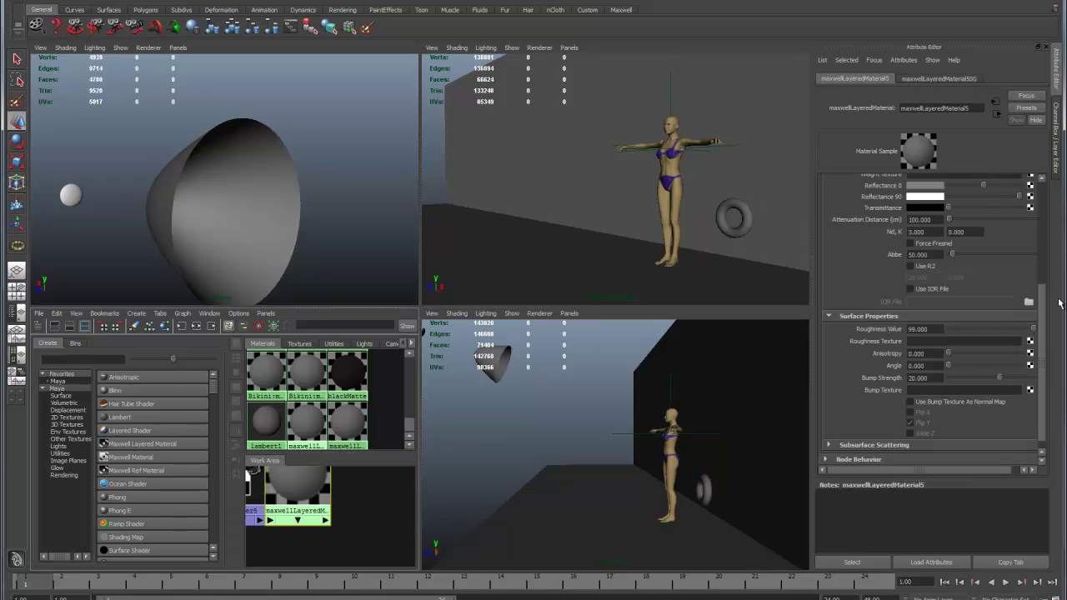
pyautogui.scroll(5, 1036, 305)
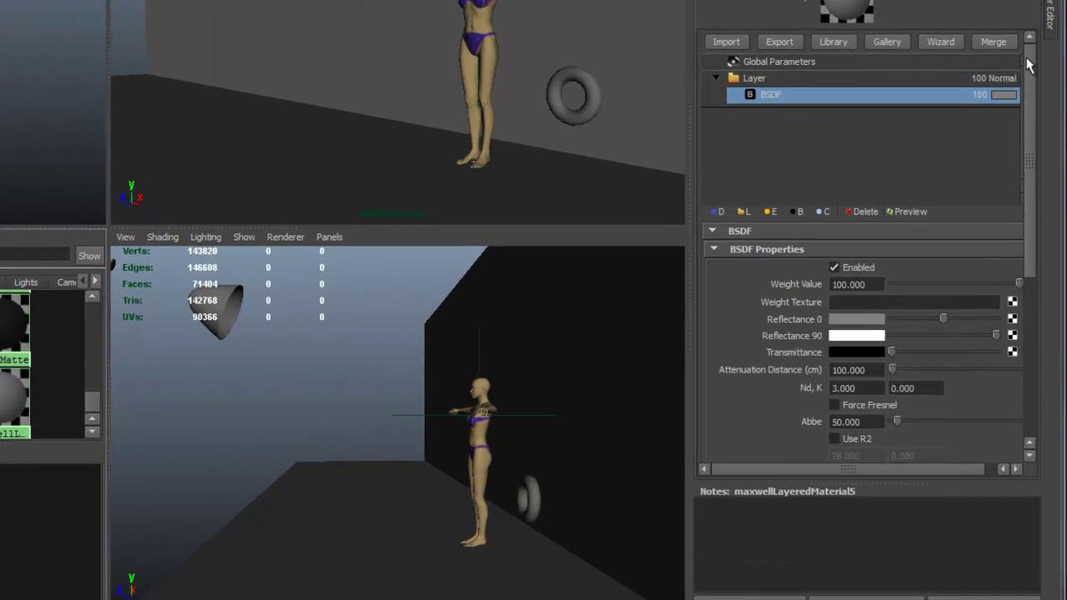
# Step: Use the Material Wizard to make maxwellLayeredMaterial5 an Aluminum metal with roughness 60
pyautogui.click(982, 182)
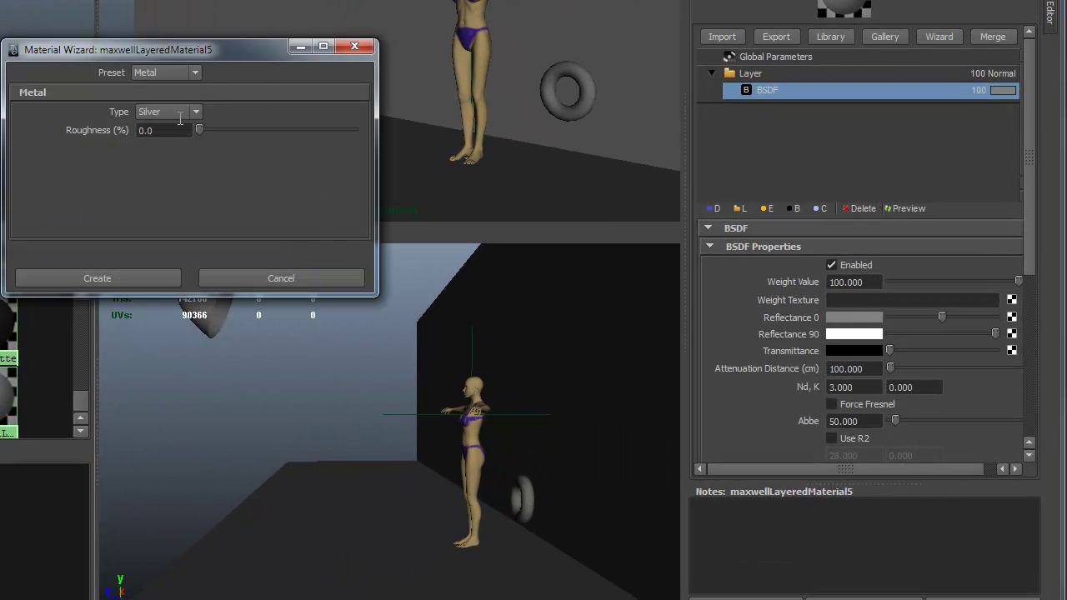
pyautogui.click(194, 112)
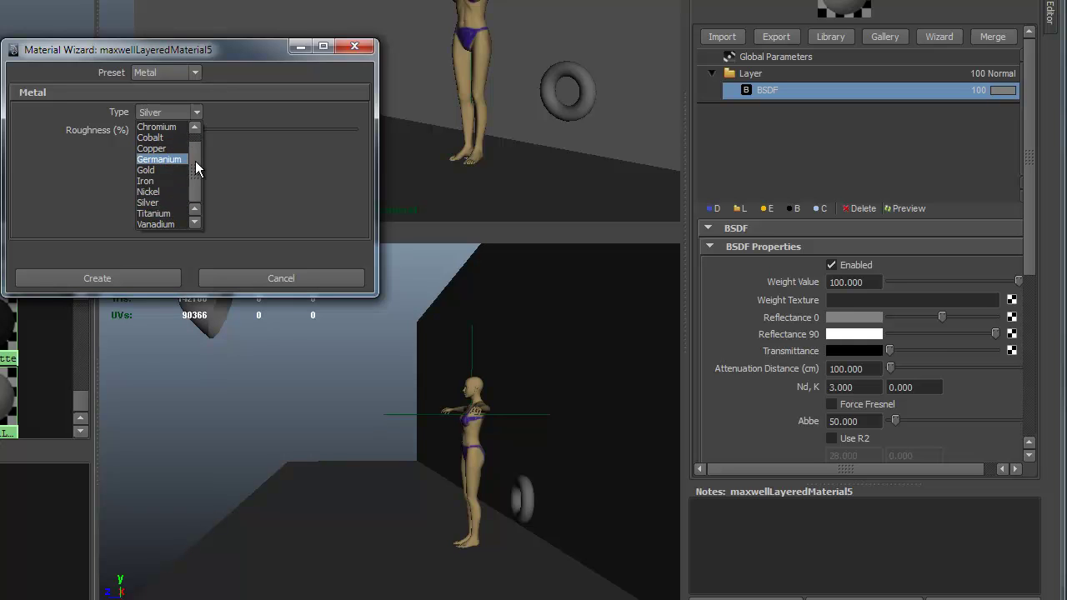
pyautogui.moveTo(196, 160); pyautogui.dragTo(112, 133)
pyautogui.click(165, 127)
pyautogui.write('60')
pyautogui.press('Return')
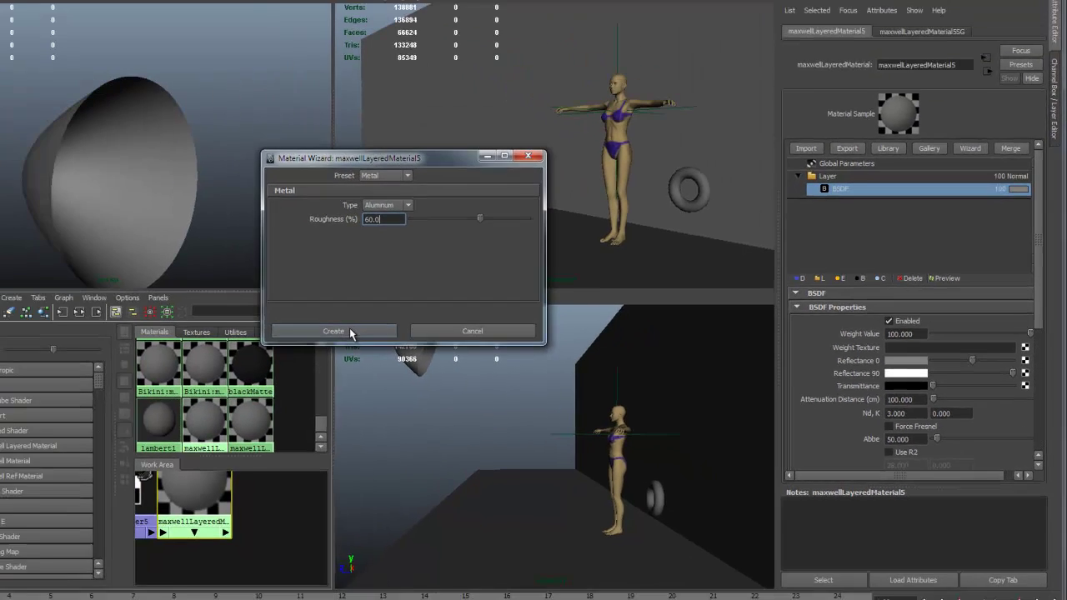
pyautogui.click(162, 279)
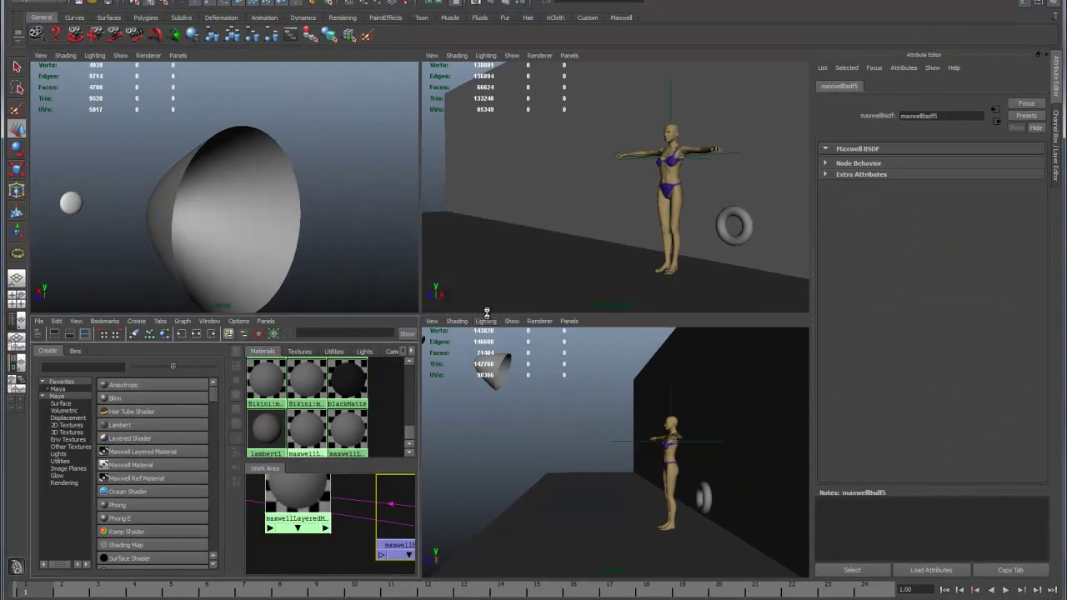
# Step: Select the floor and wall planes, render in Maxwell, and lower camera ISO from 600 to 155
pyautogui.click(504, 266)
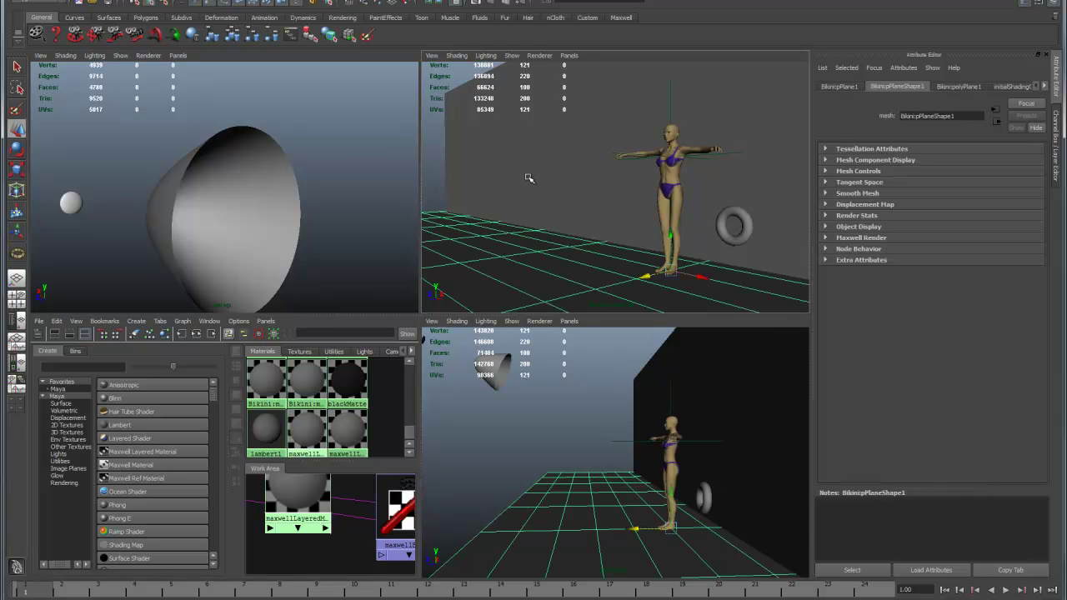
pyautogui.click(527, 178)
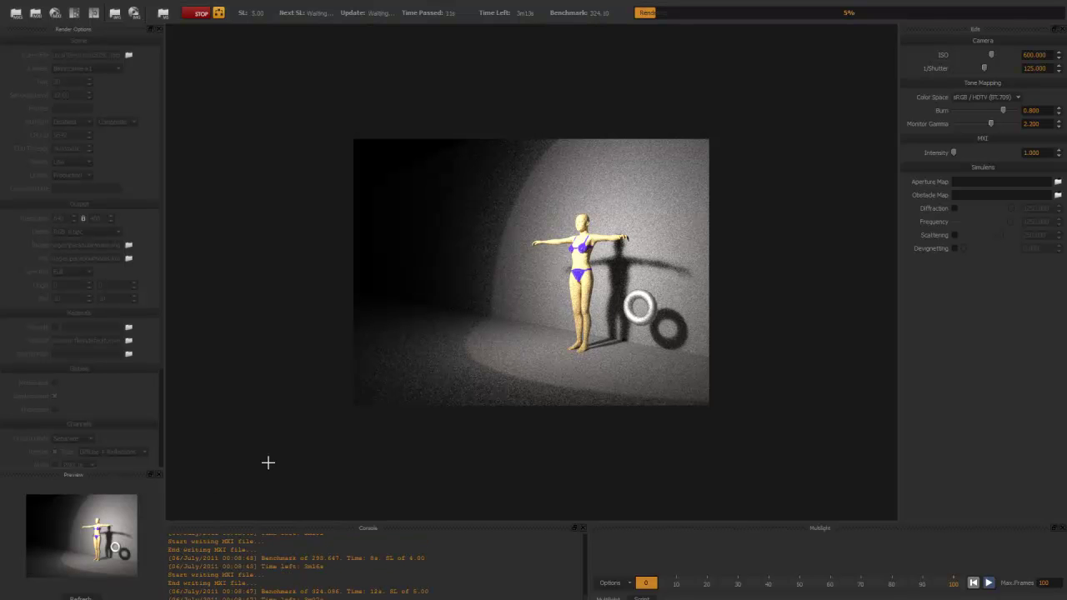
pyautogui.moveTo(992, 55); pyautogui.dragTo(984, 55)
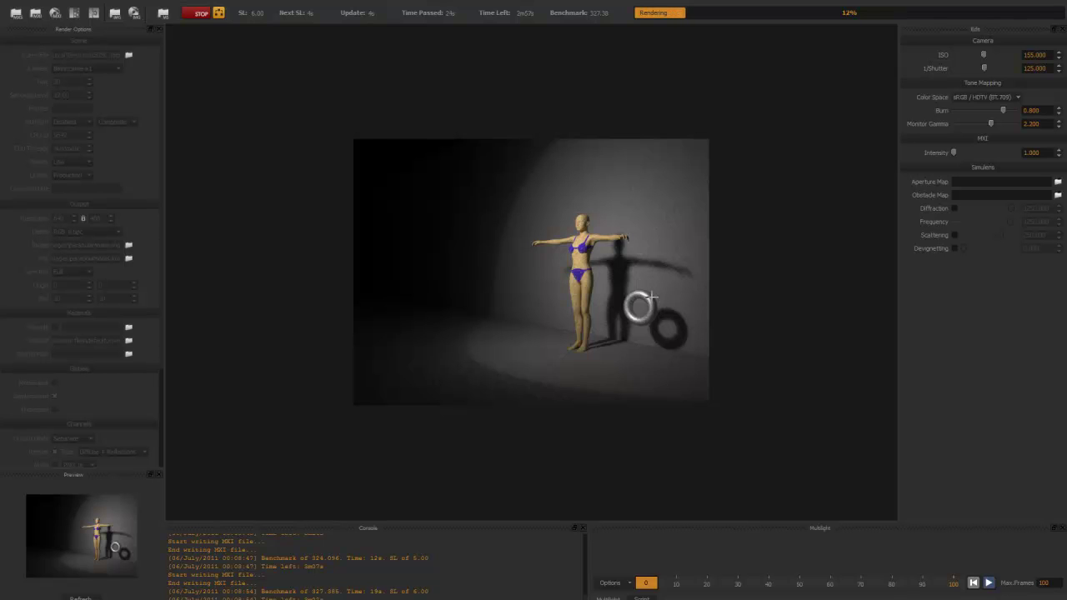
pyautogui.scroll(4, 652, 297)
pyautogui.scroll(-3, 651, 297)
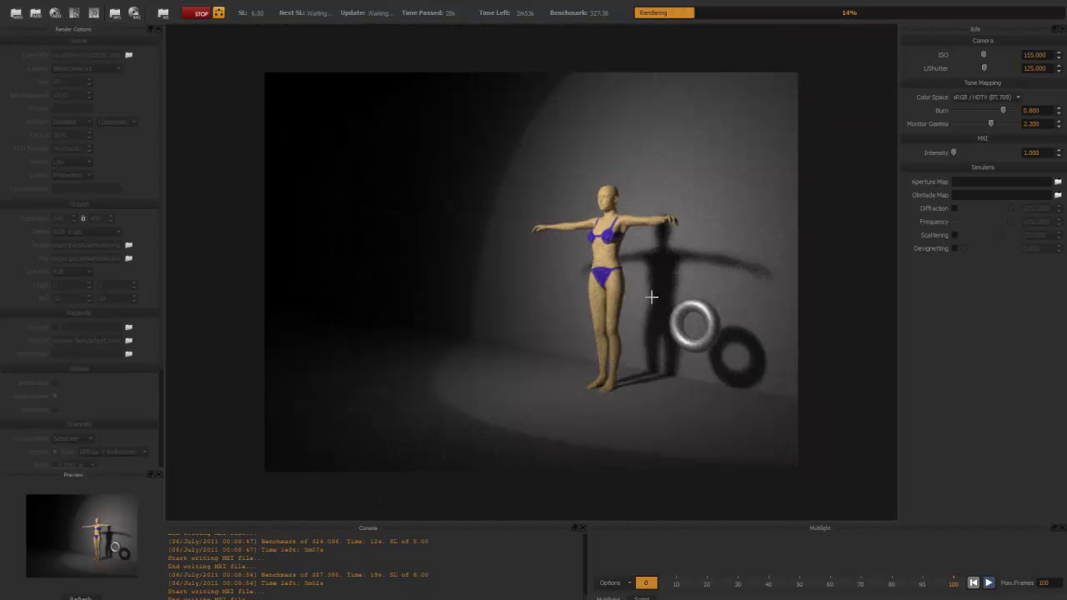
pyautogui.scroll(-2, 652, 297)
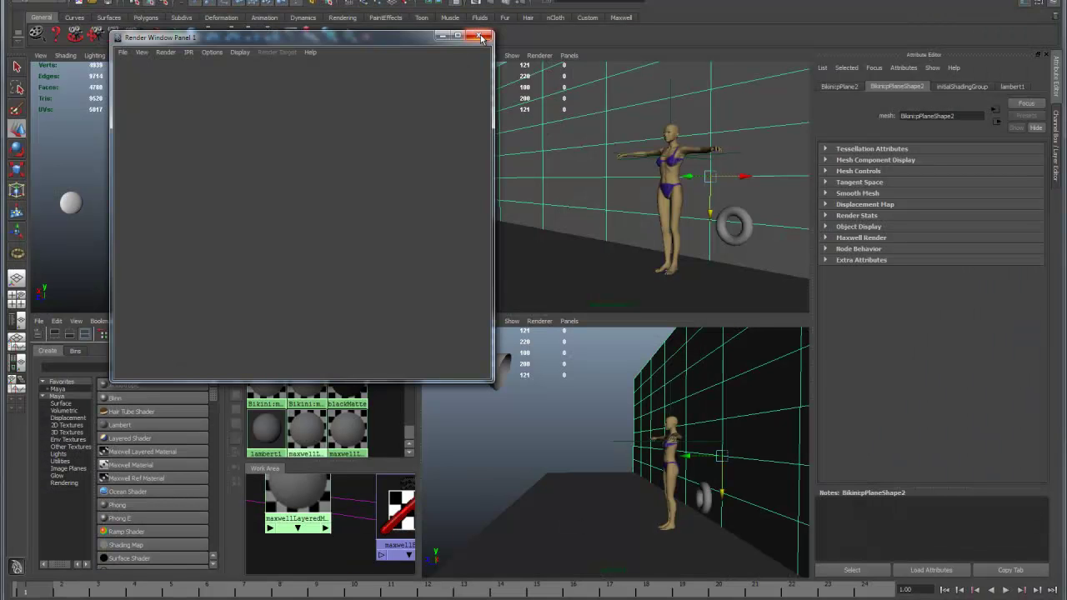
# Step: Select the floor, re-render in Maxwell with ISO lowered from 600 to 205, and stop at 18%
pyautogui.click(480, 38)
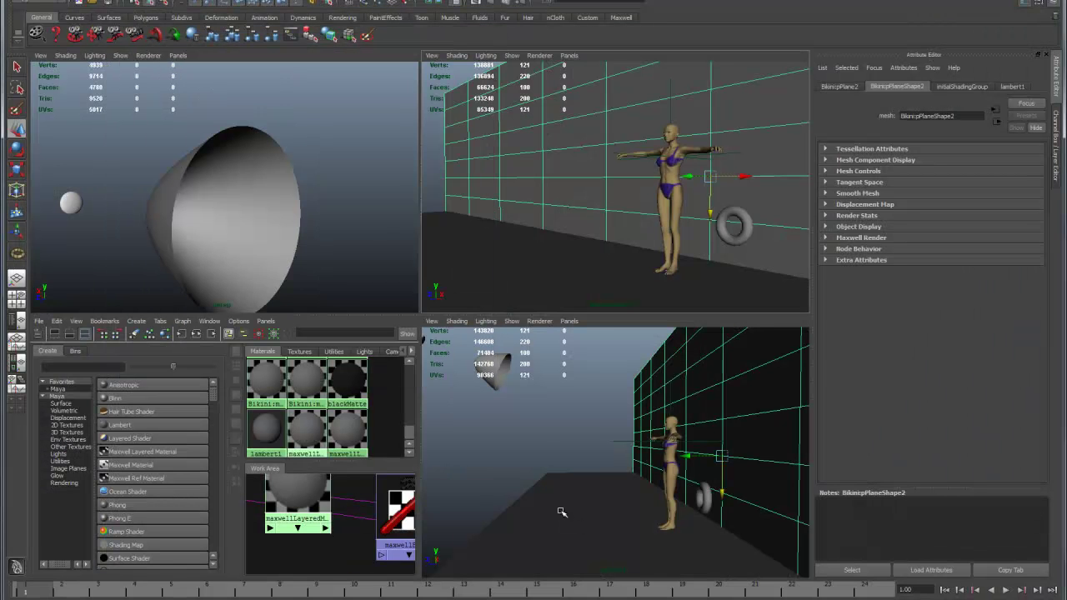
pyautogui.click(538, 454)
pyautogui.click(575, 527)
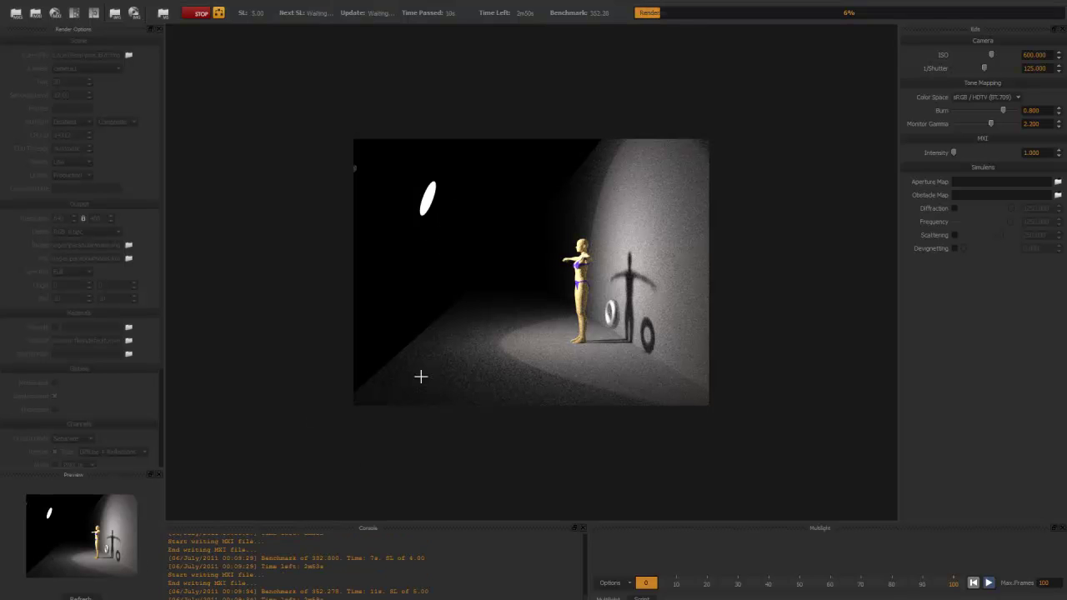
pyautogui.moveTo(990, 57); pyautogui.dragTo(985, 57)
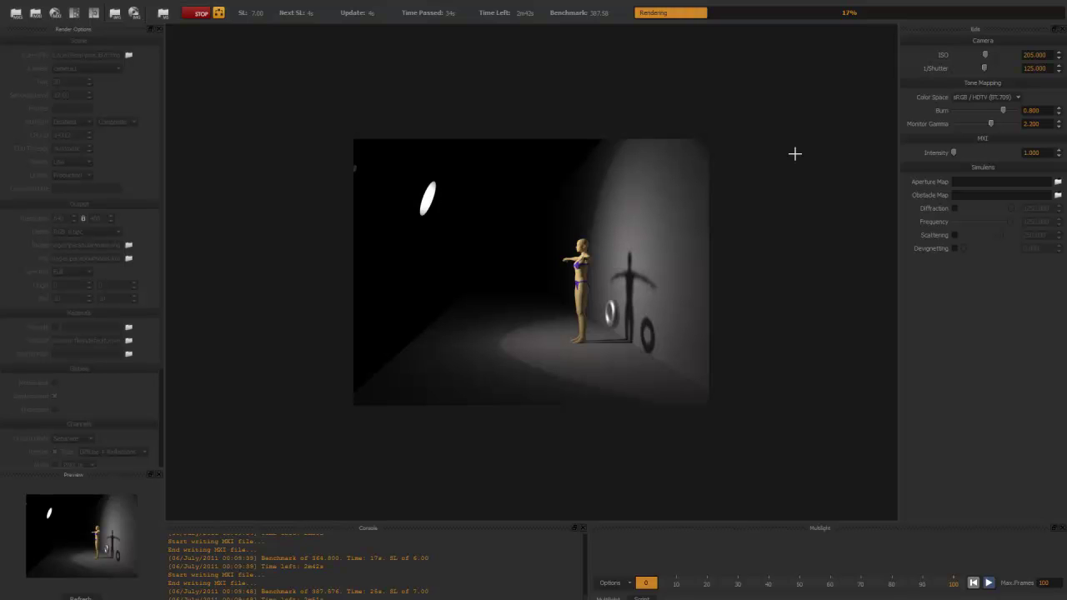
pyautogui.click(196, 13)
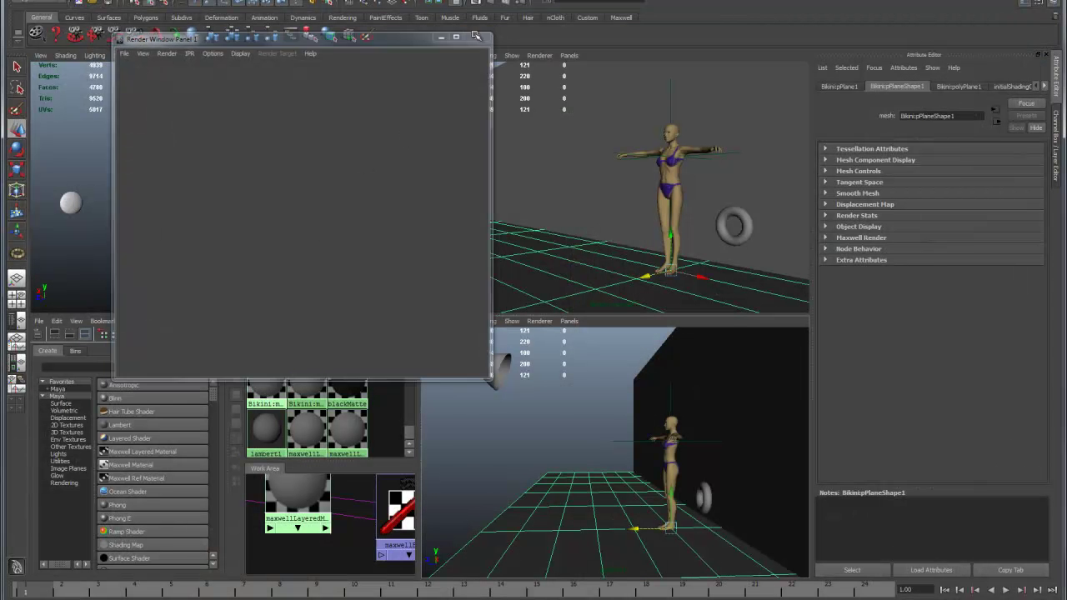
# Step: Clear the material work area and create a new Maxwell layered material, maxwellLayeredMaterial6
pyautogui.click(475, 36)
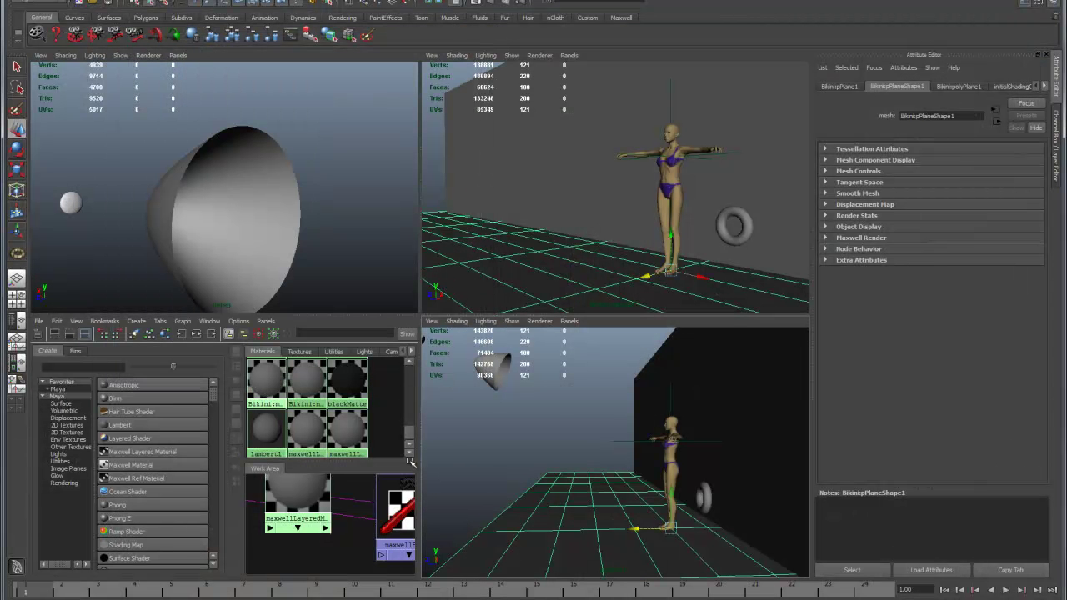
pyautogui.click(135, 334)
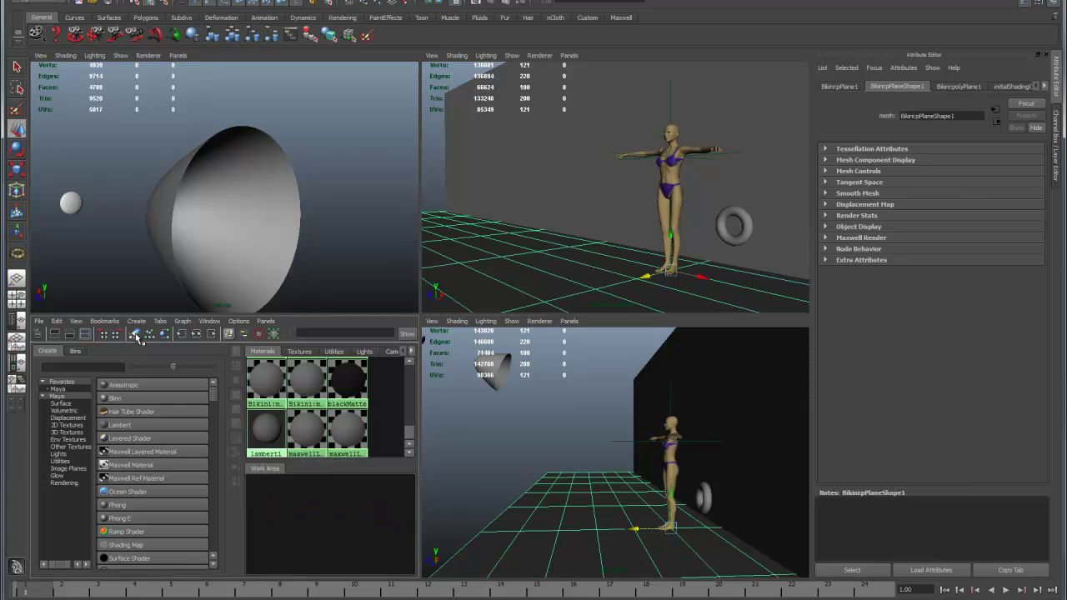
pyautogui.click(132, 452)
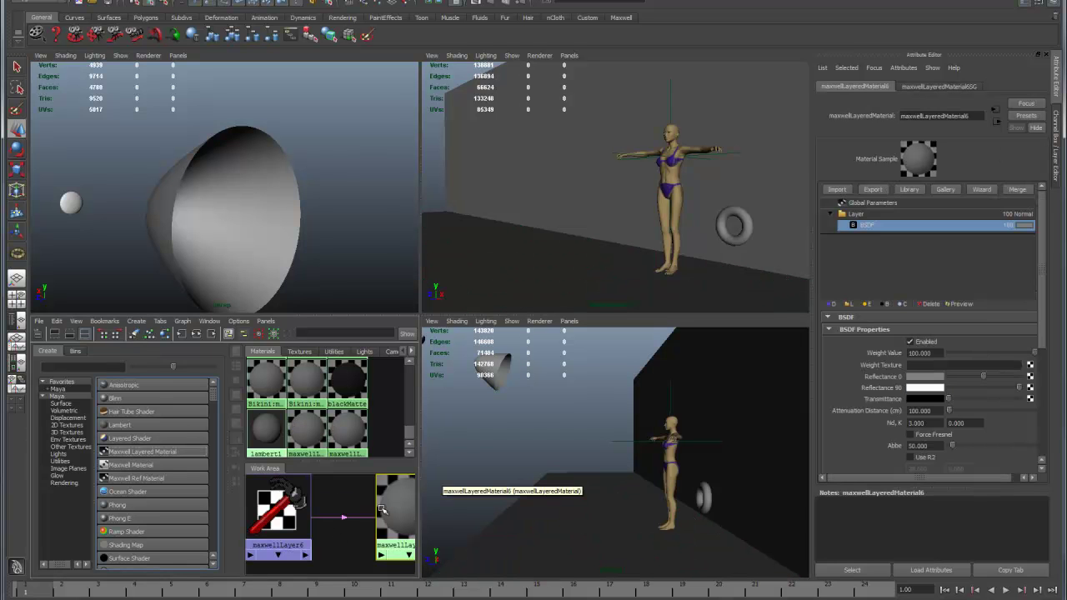
# Step: Assign maxwellLayeredMaterial6 to the parabola reflector and the torus, then open its settings
pyautogui.moveTo(350, 425); pyautogui.dragTo(361, 472, button='right')
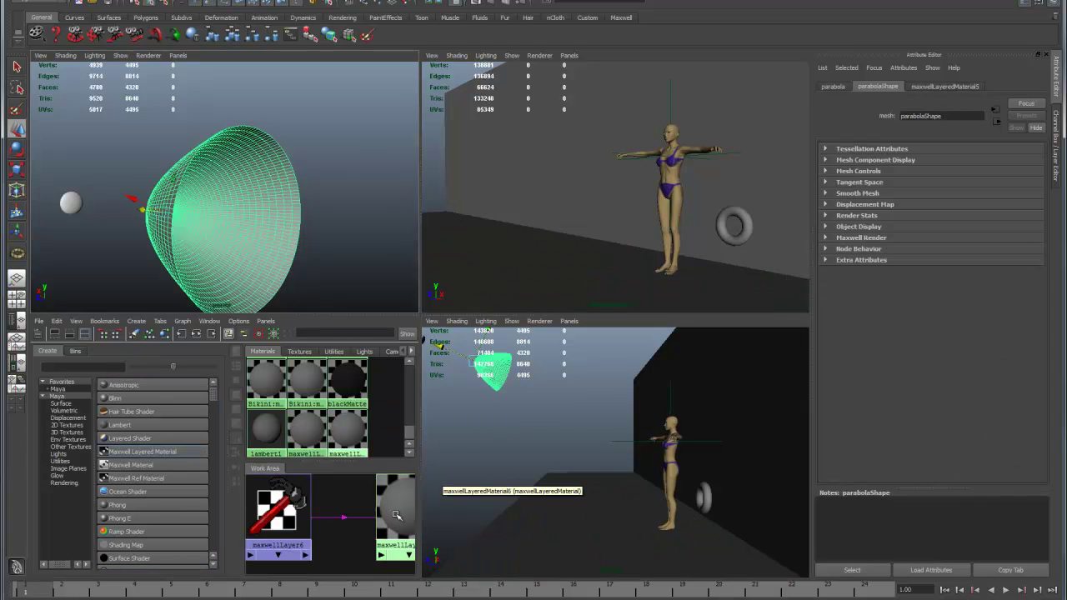
pyautogui.moveTo(399, 510); pyautogui.dragTo(399, 487, button='right')
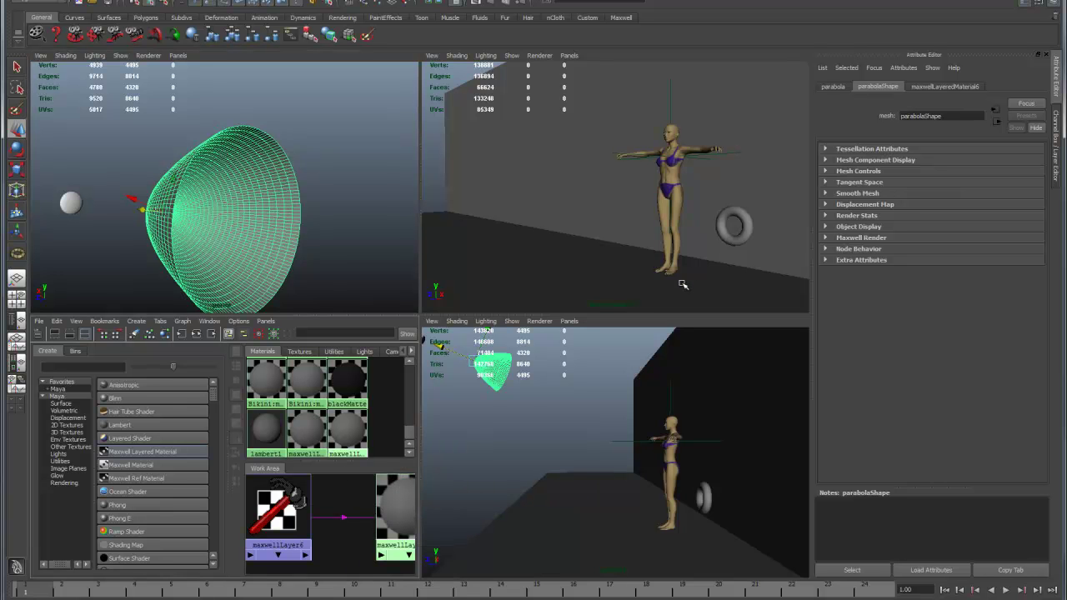
pyautogui.click(722, 243)
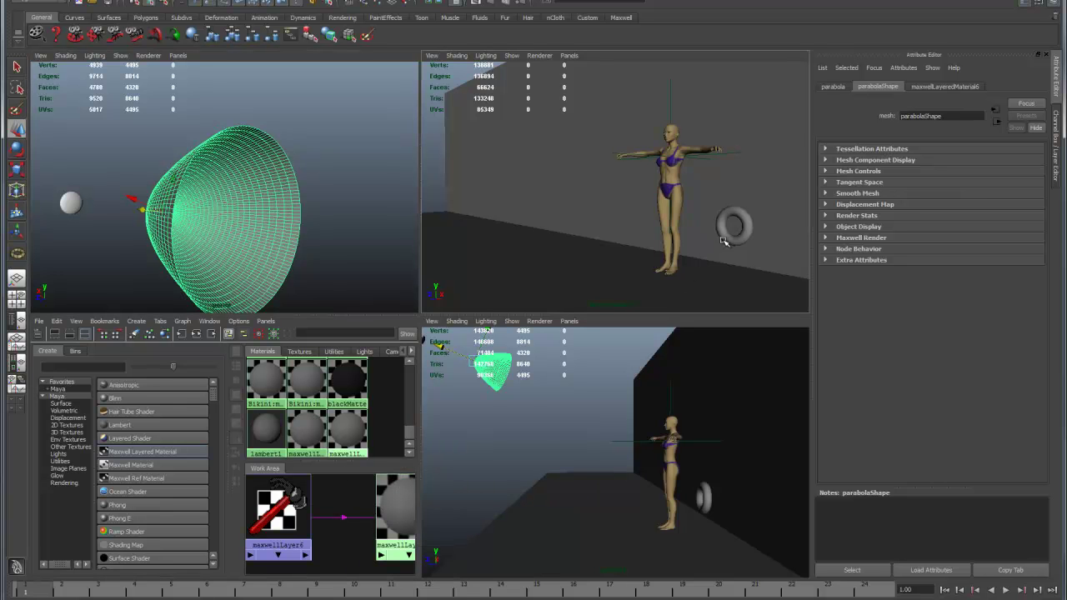
pyautogui.moveTo(404, 500); pyautogui.dragTo(402, 498, button='right')
pyautogui.click(403, 500)
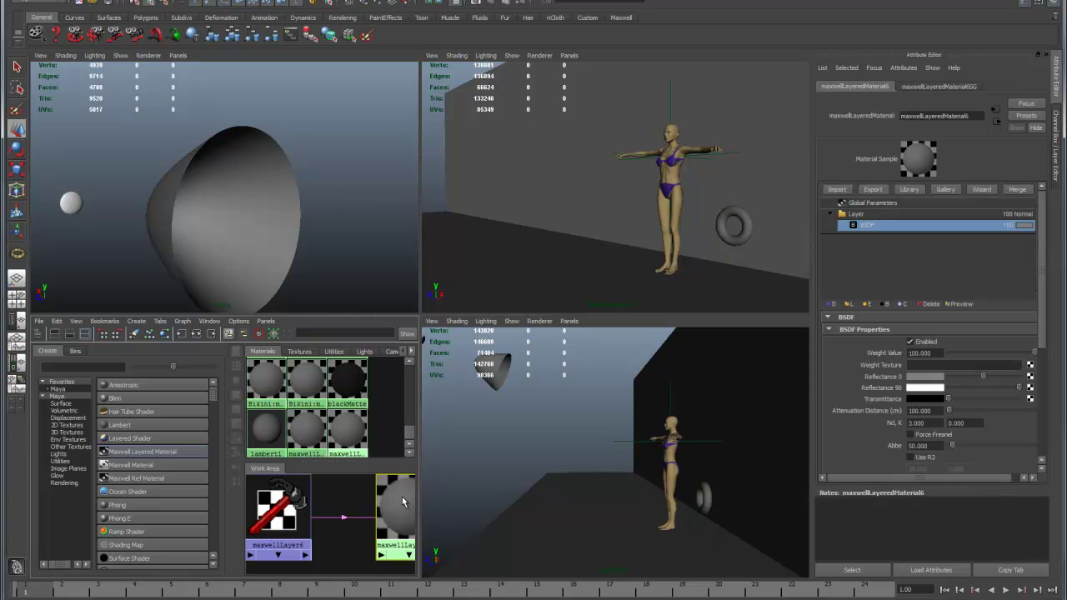
# Step: Rebuild maxwellLayeredMaterial6 with the Material Wizard as Silver metal at 20% roughness
pyautogui.click(980, 189)
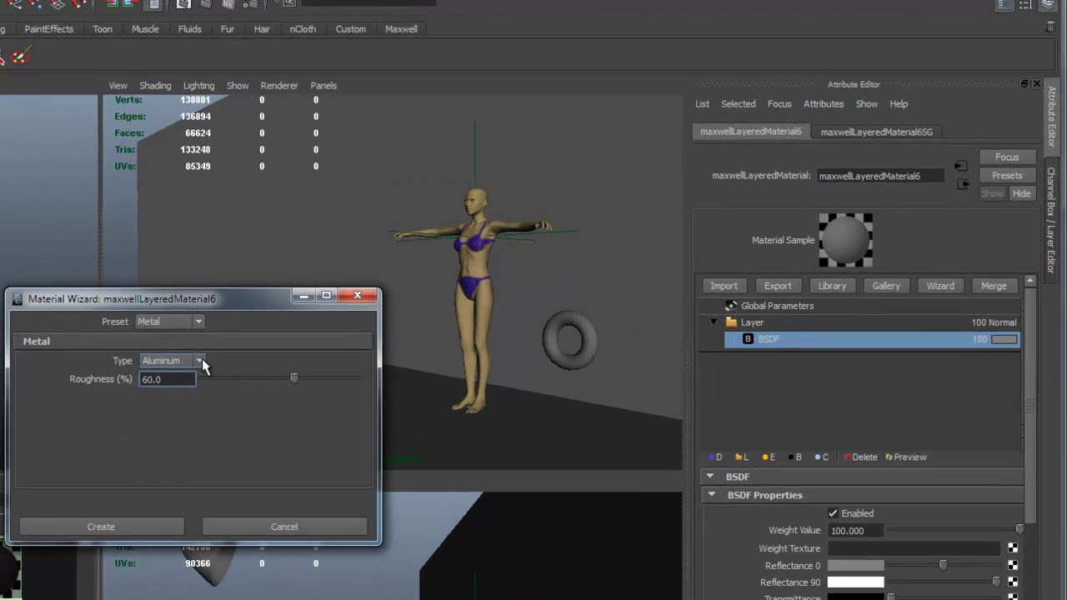
pyautogui.click(200, 360)
pyautogui.click(169, 463)
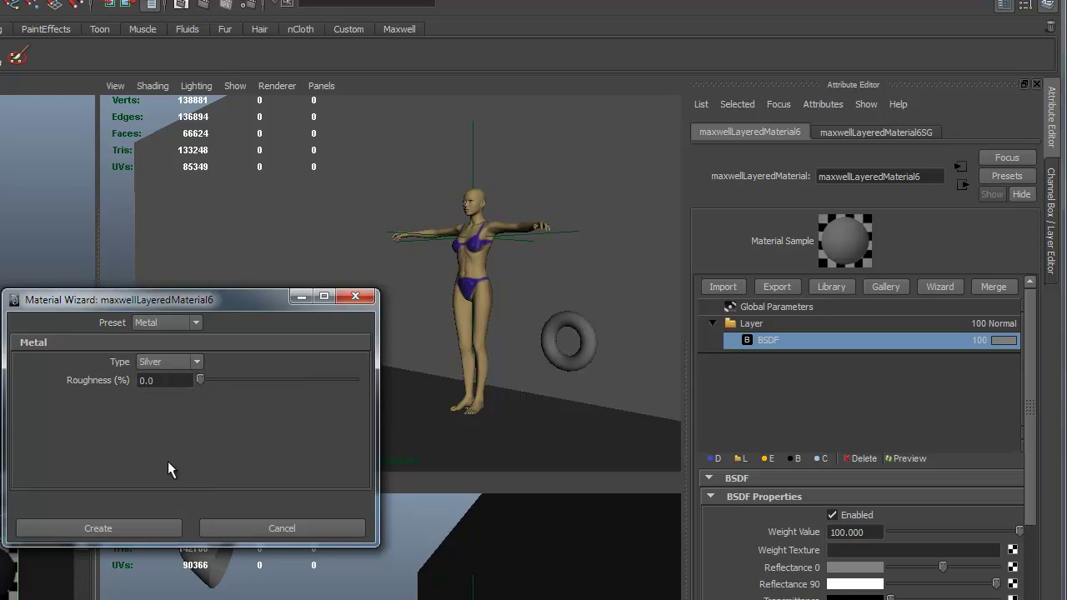
pyautogui.moveTo(166, 379); pyautogui.dragTo(127, 381)
pyautogui.write('20')
pyautogui.press('Return')
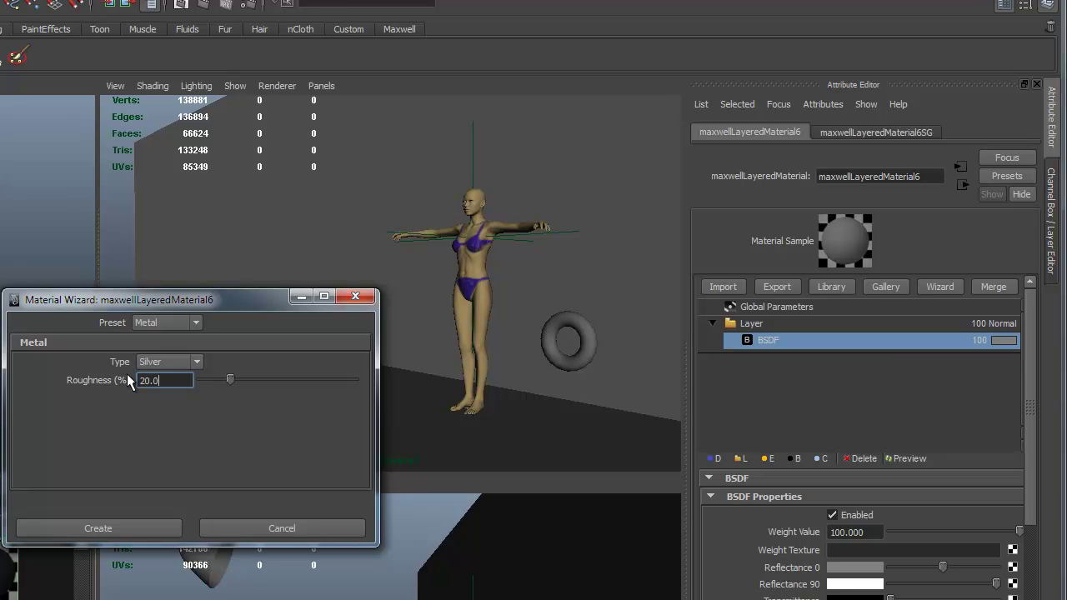
pyautogui.click(123, 527)
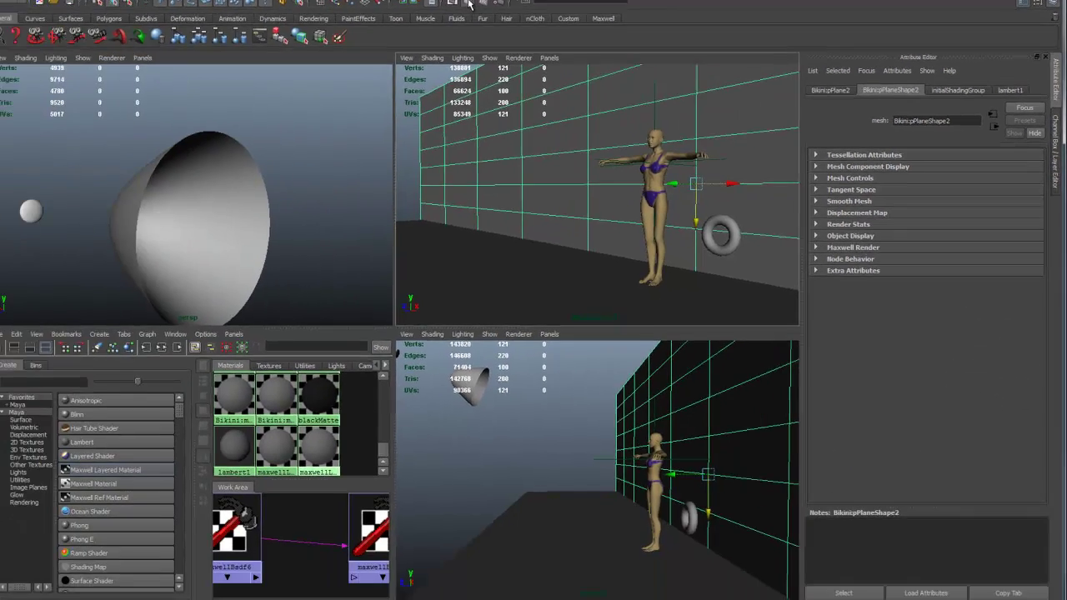
# Step: Render the silver-torus scene in Maxwell, drop the ISO to about 25, then stop
pyautogui.click(202, 4)
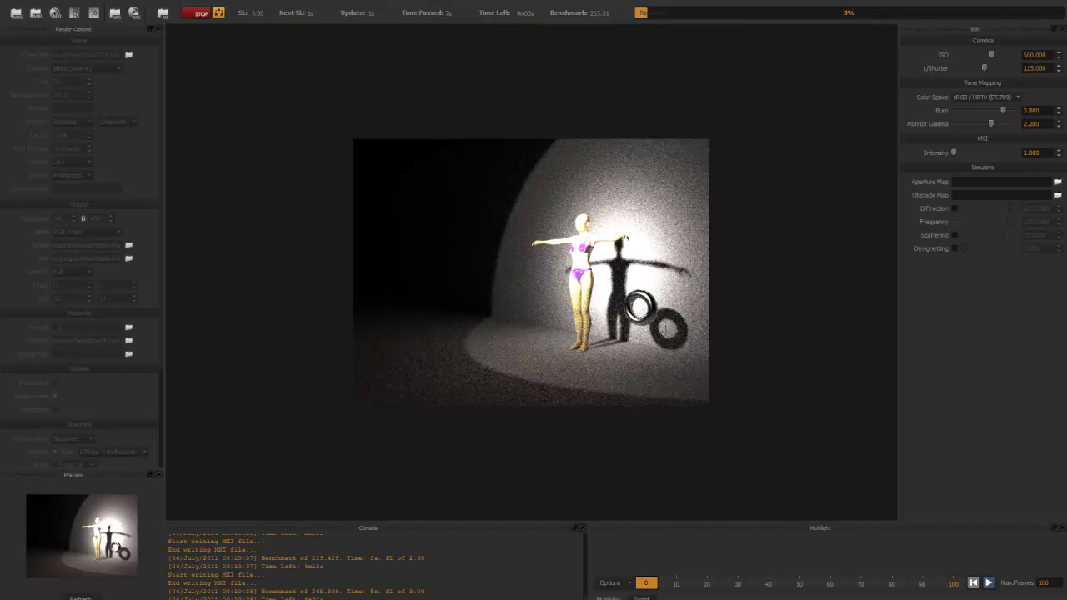
pyautogui.scroll(2, 672, 323)
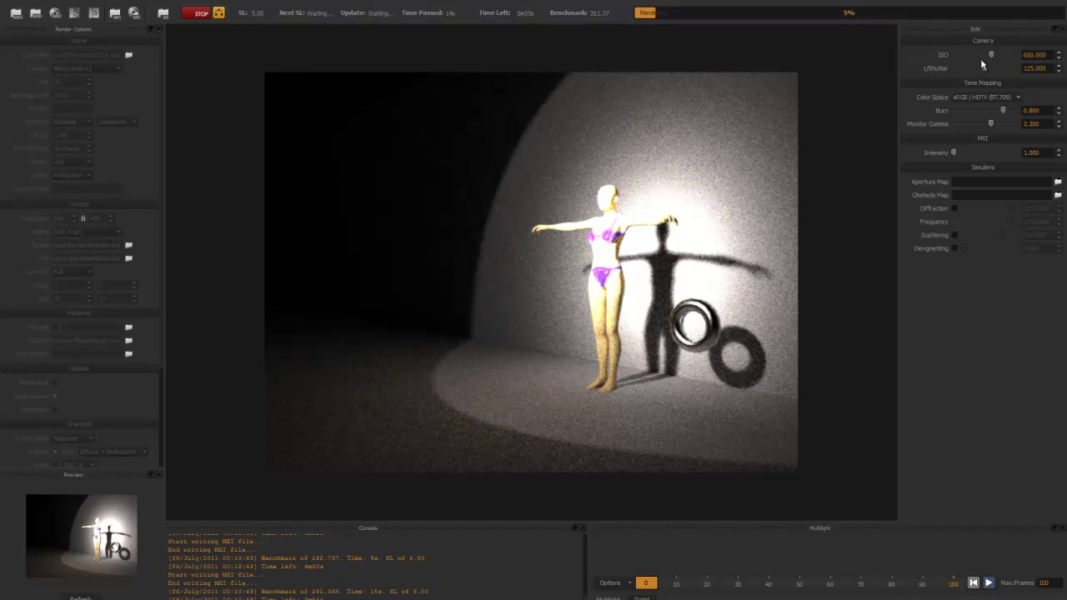
pyautogui.moveTo(992, 53); pyautogui.dragTo(973, 54)
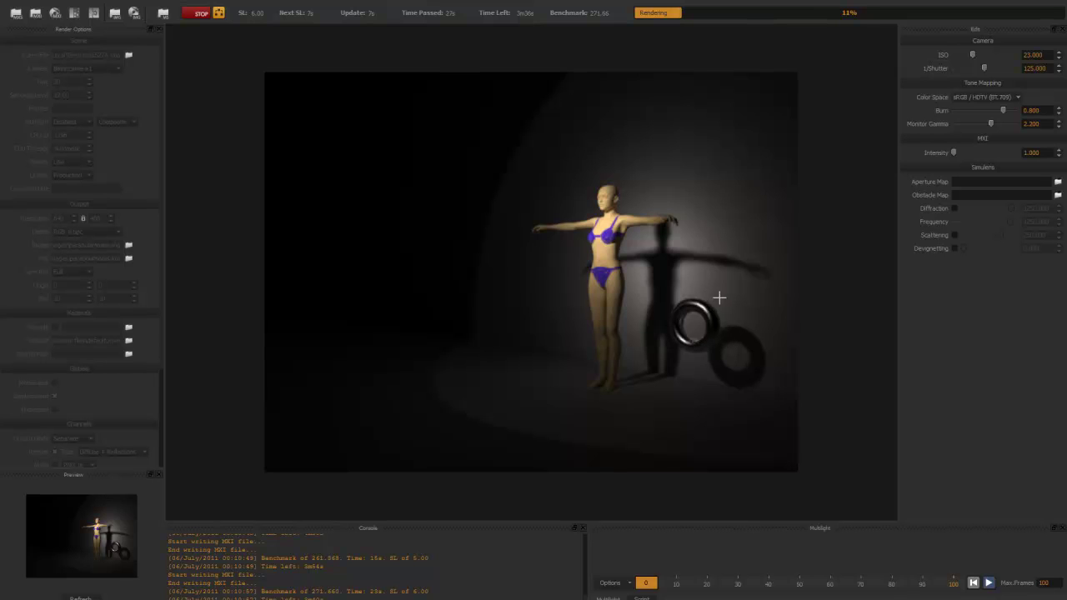
pyautogui.click(200, 14)
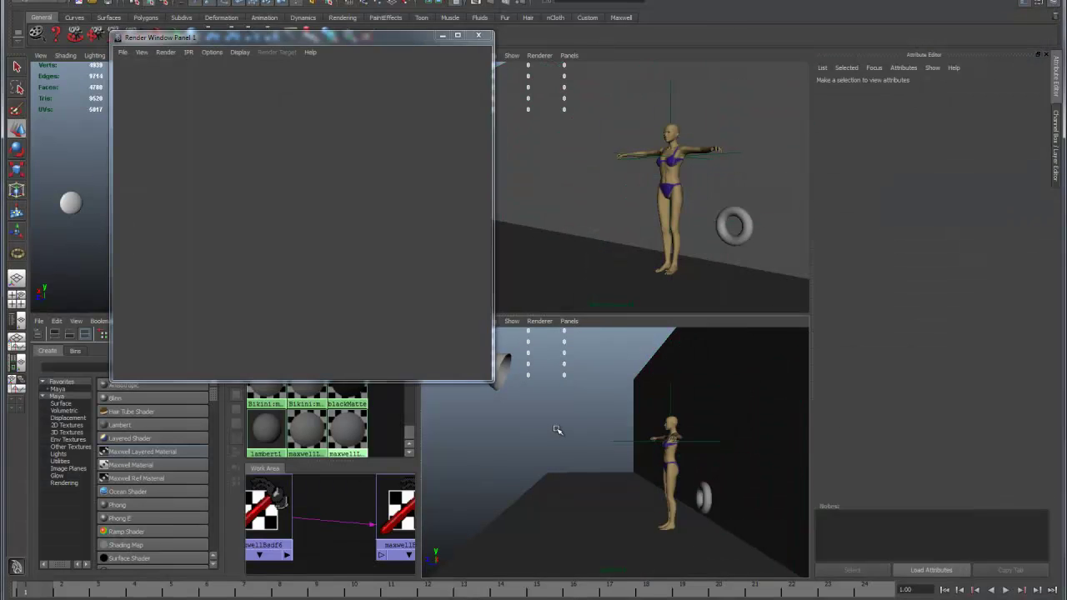
# Step: Run a full Maxwell render at ISO 50, then close the render window and clear the work area
pyautogui.click(478, 35)
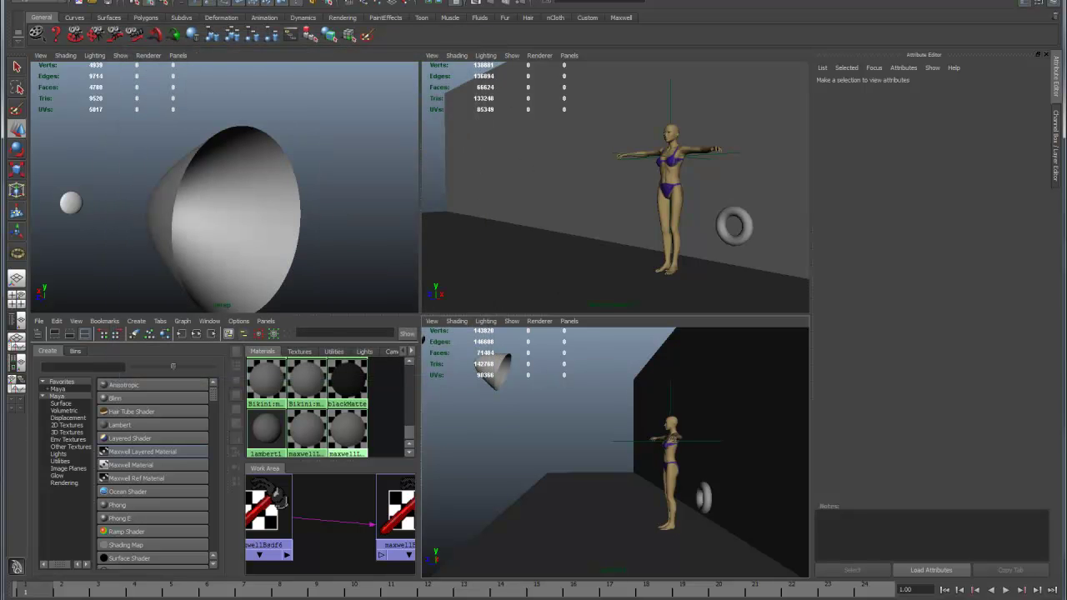
pyautogui.click(493, 4)
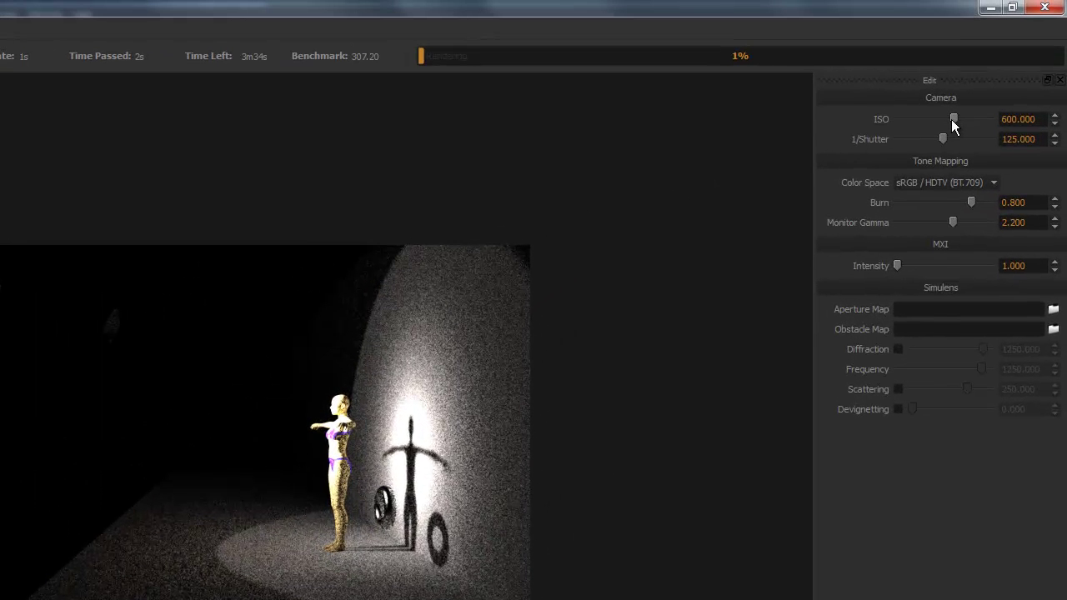
pyautogui.moveTo(951, 119); pyautogui.dragTo(930, 124)
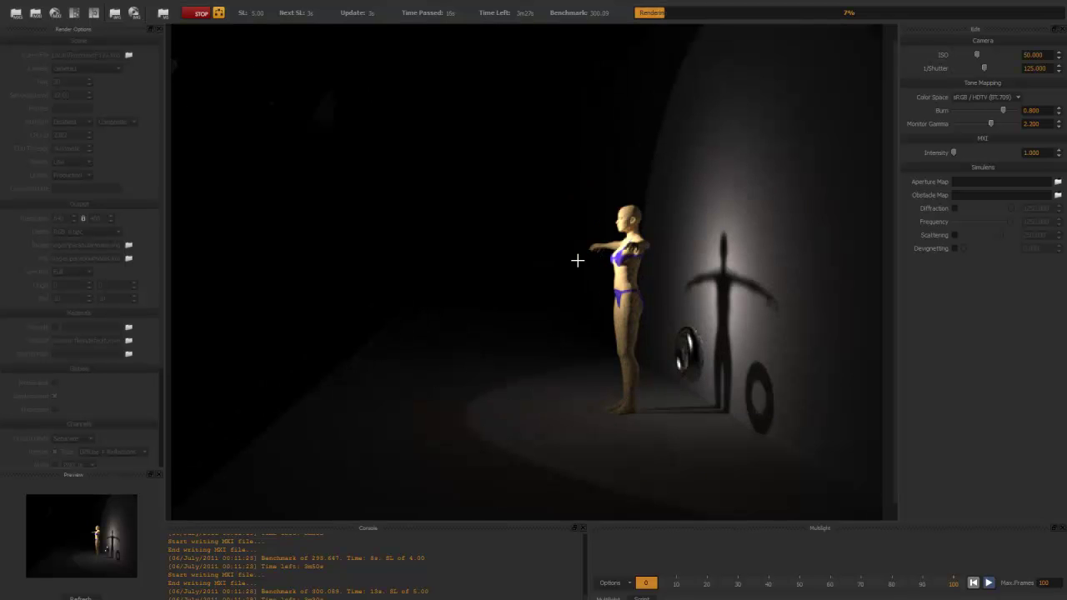
pyautogui.scroll(-2, 577, 261)
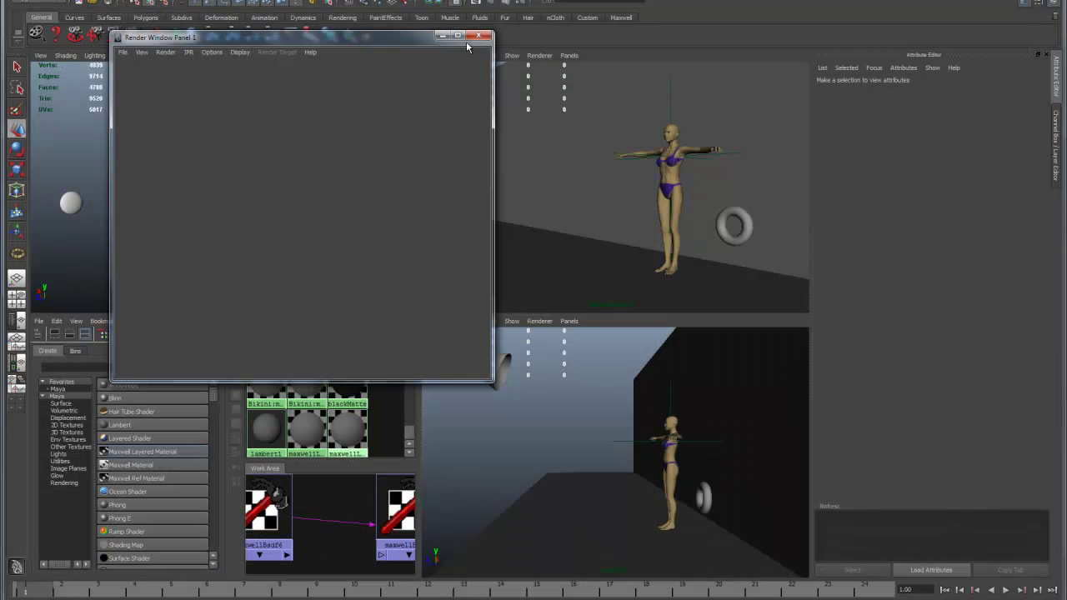
pyautogui.click(479, 36)
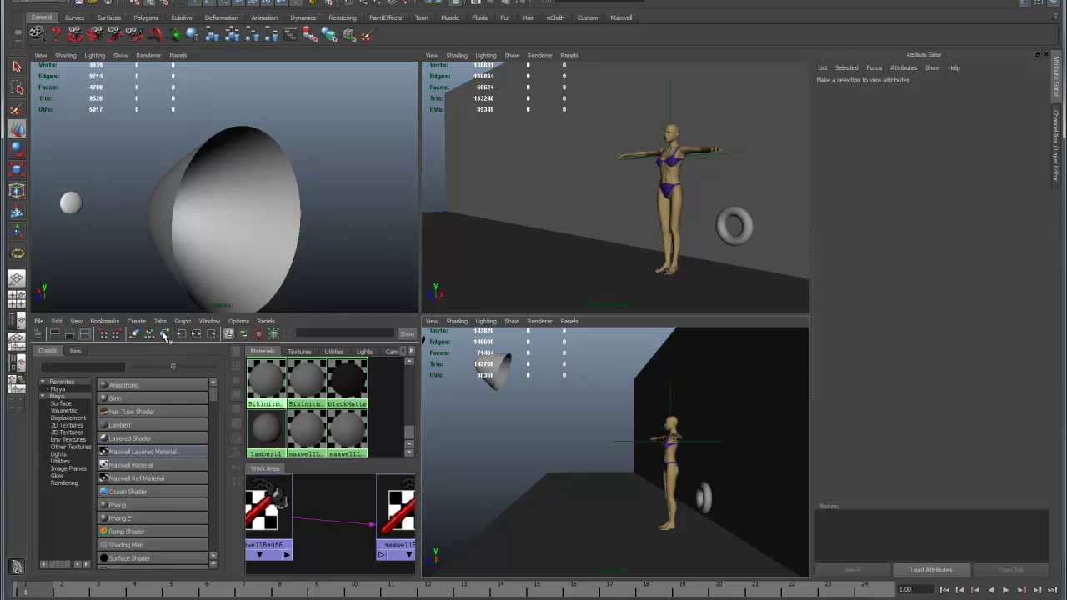
pyautogui.click(135, 334)
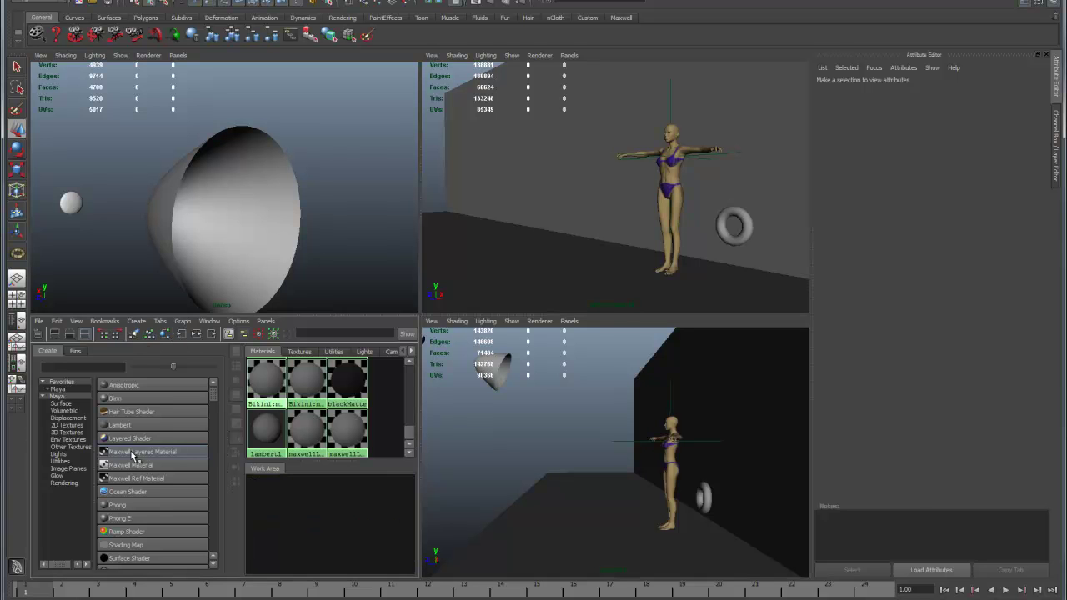
# Step: Create maxwellLayeredMaterial7 and assign it to the parabola reflector and the torus
pyautogui.click(143, 451)
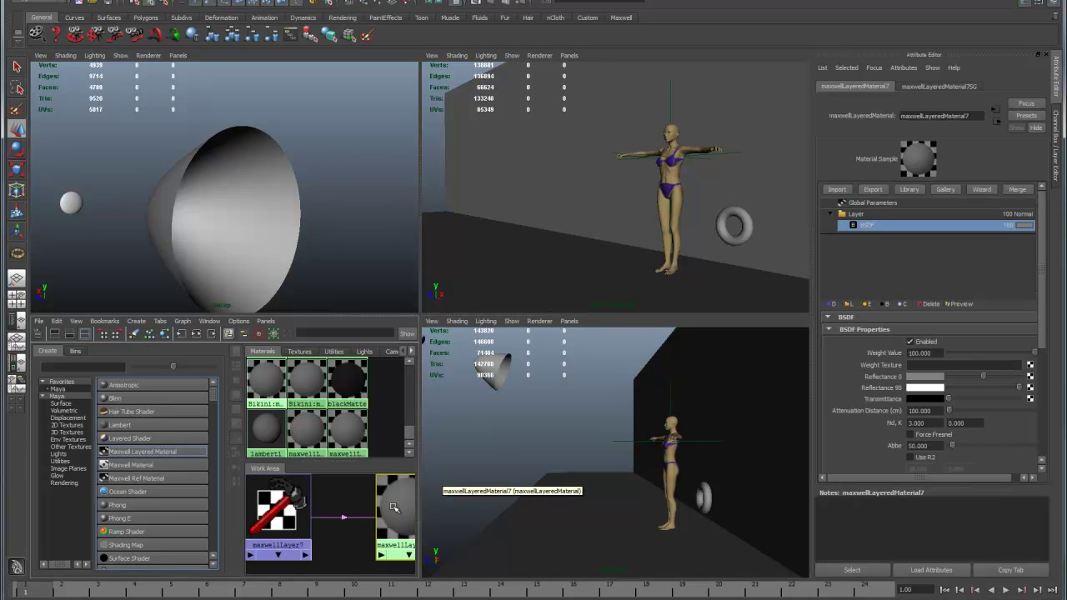
pyautogui.click(250, 258)
pyautogui.rightClick(392, 500)
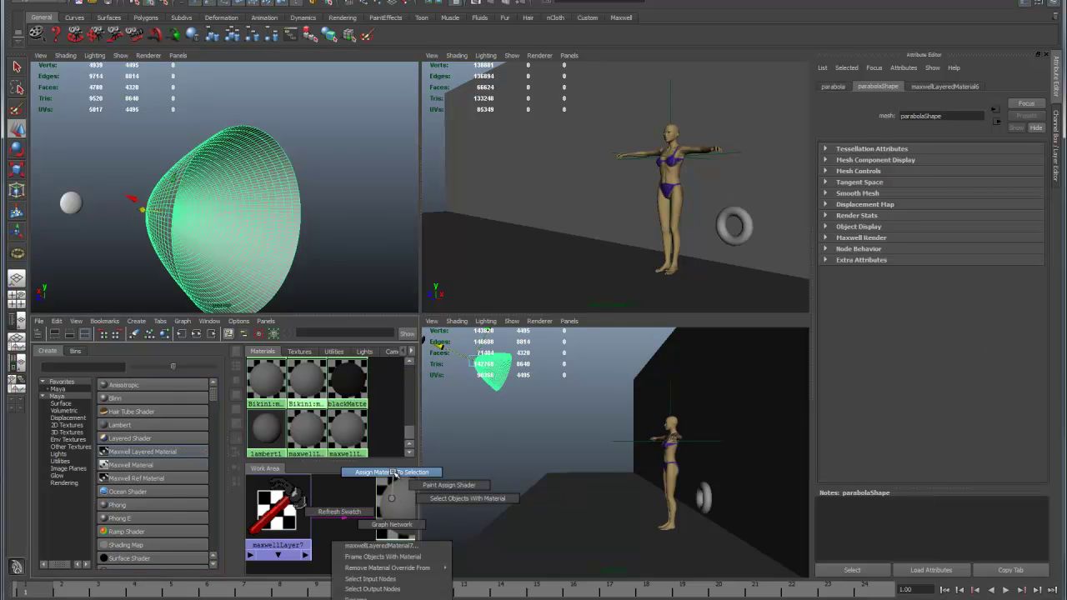
pyautogui.click(392, 472)
pyautogui.click(733, 240)
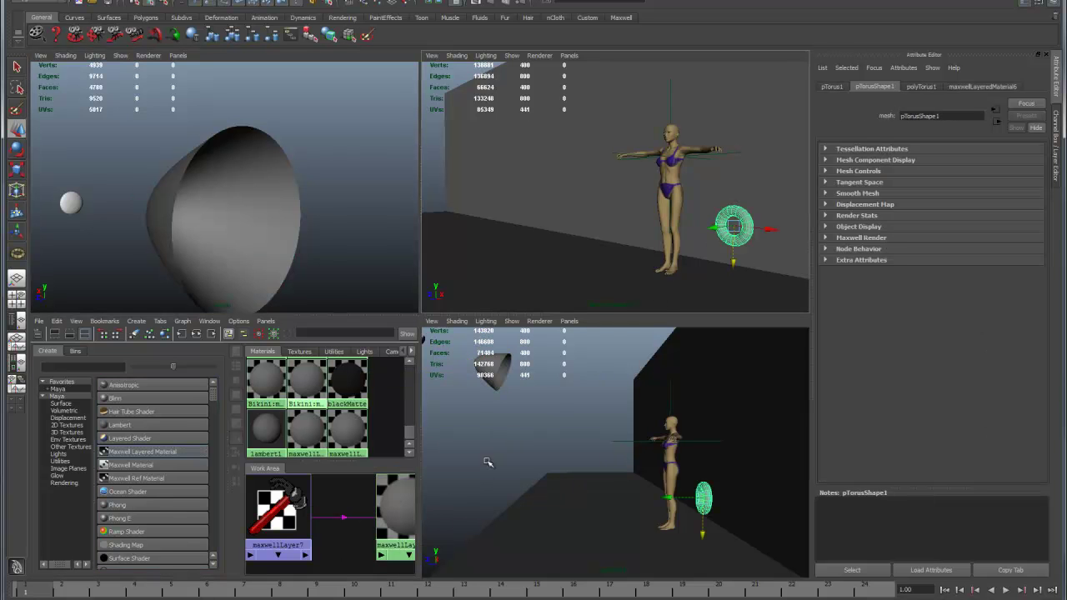
pyautogui.rightClick(400, 499)
pyautogui.click(407, 475)
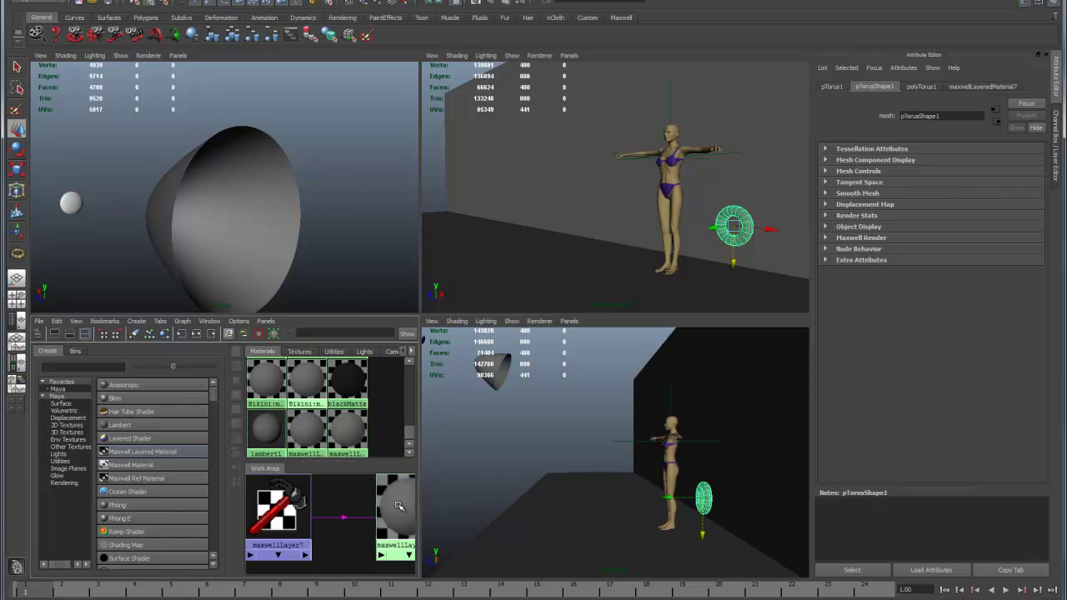
# Step: Rebuild maxwellLayeredMaterial7 in the Material Wizard as Silver metal with 0% roughness
pyautogui.click(399, 502)
pyautogui.click(981, 189)
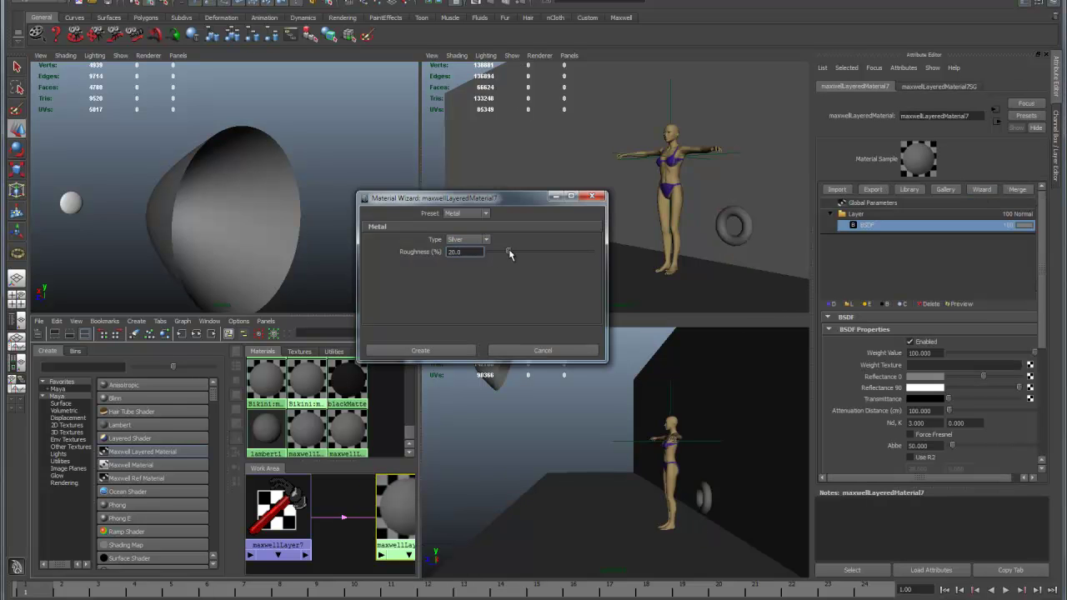
pyautogui.moveTo(508, 253); pyautogui.dragTo(469, 256)
pyautogui.click(433, 350)
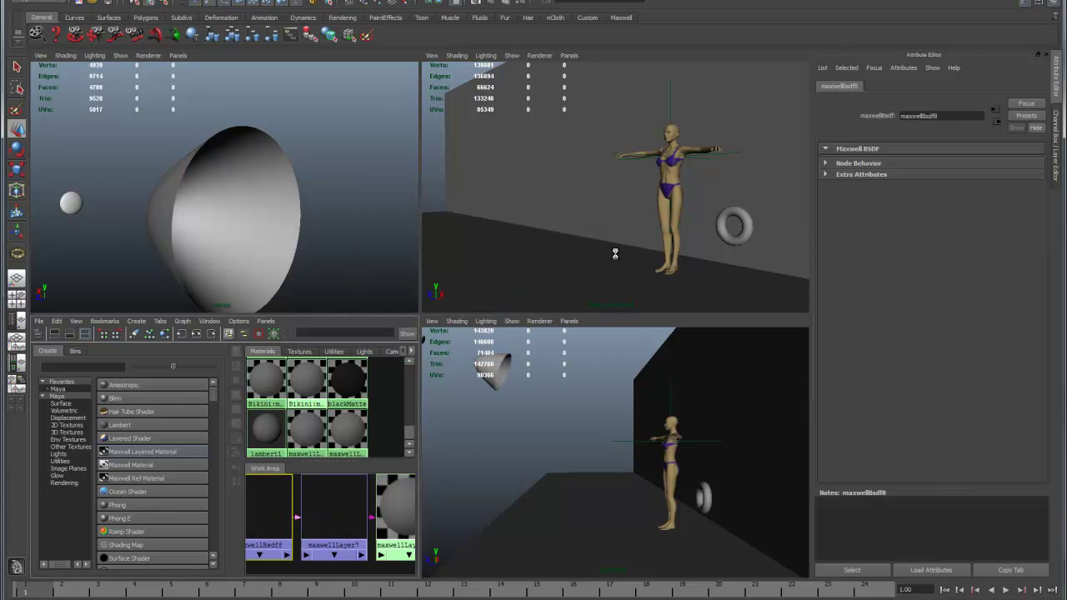
pyautogui.click(571, 196)
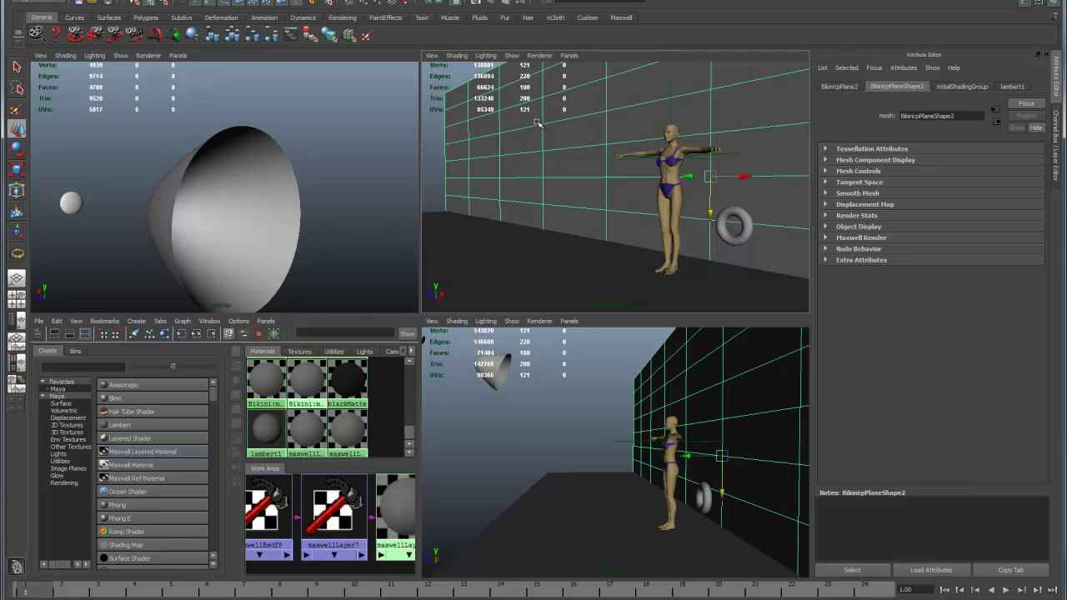
# Step: Render the smooth-silver scene in Maxwell with the ISO lowered to about 73
pyautogui.click(499, 5)
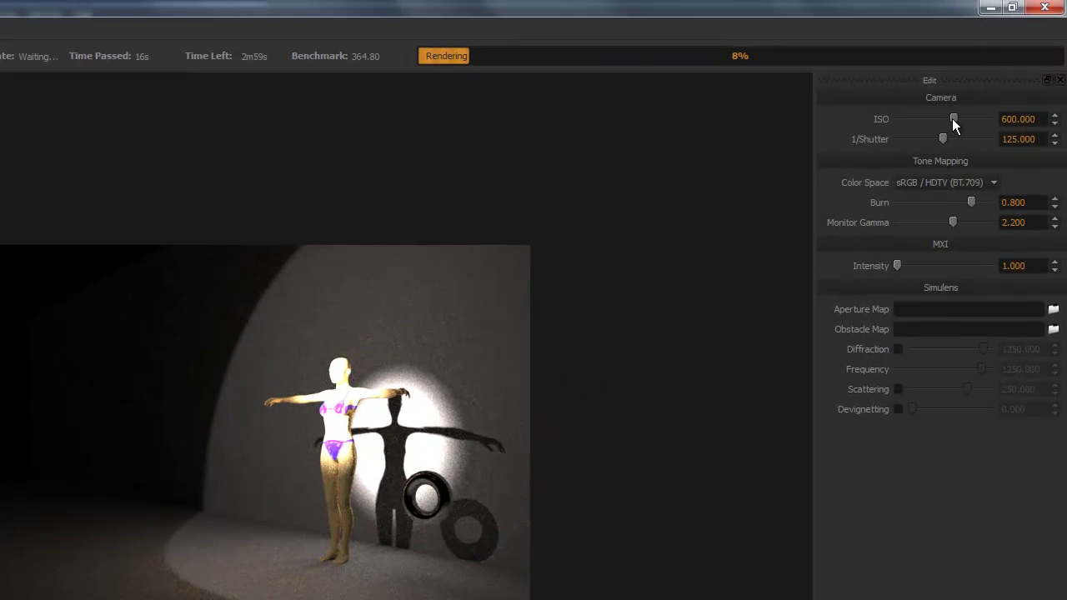
pyautogui.moveTo(953, 121); pyautogui.dragTo(912, 117)
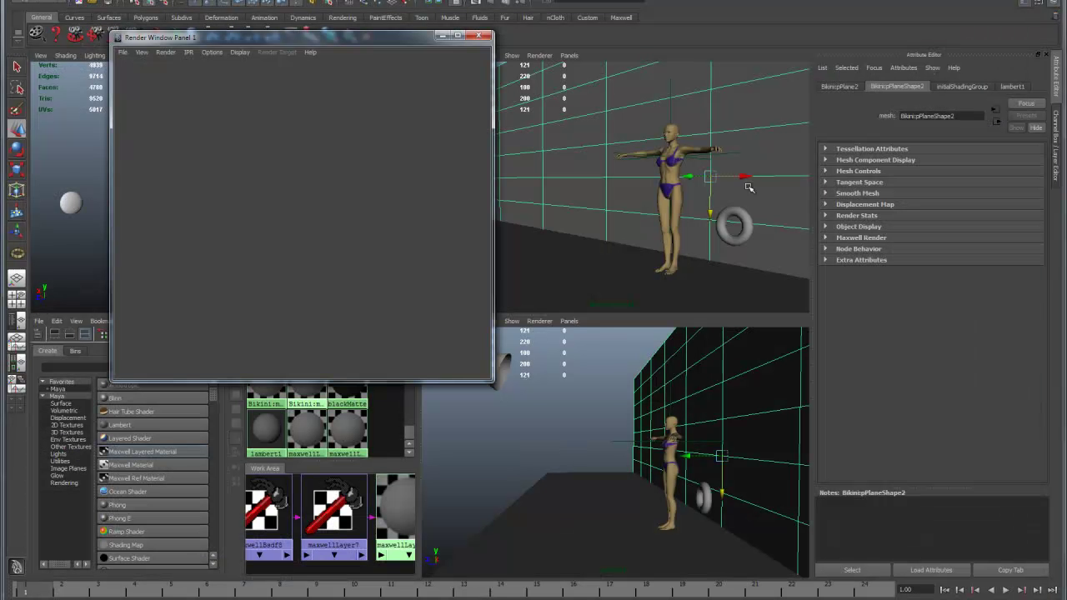
# Step: Move the torus along X and Z until it sits beside the mannequin's head
pyautogui.click(744, 227)
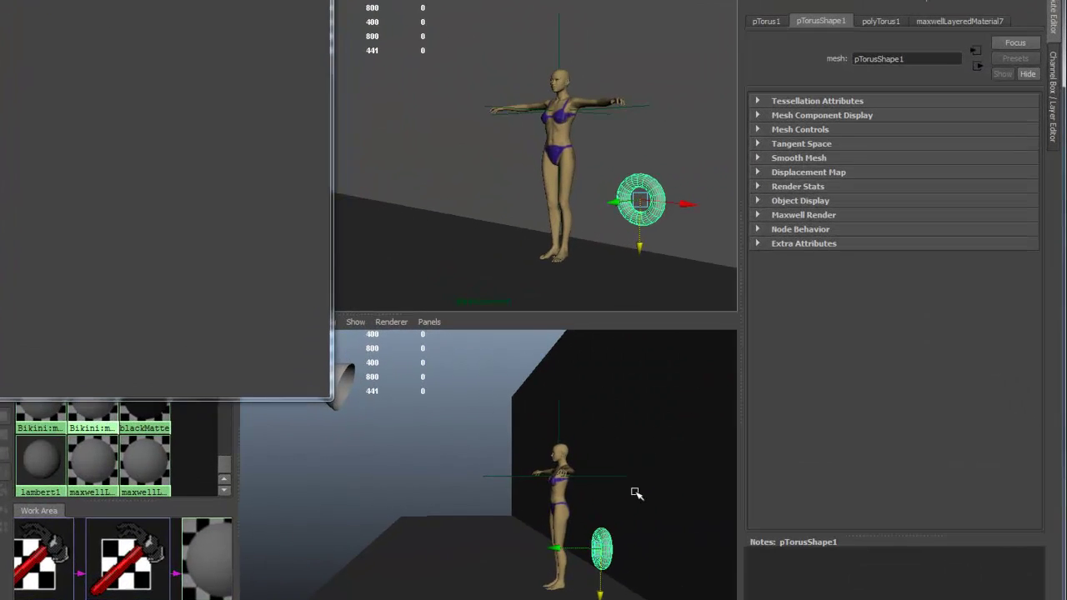
pyautogui.moveTo(467, 592); pyautogui.dragTo(419, 581)
pyautogui.moveTo(588, 190); pyautogui.dragTo(506, 182)
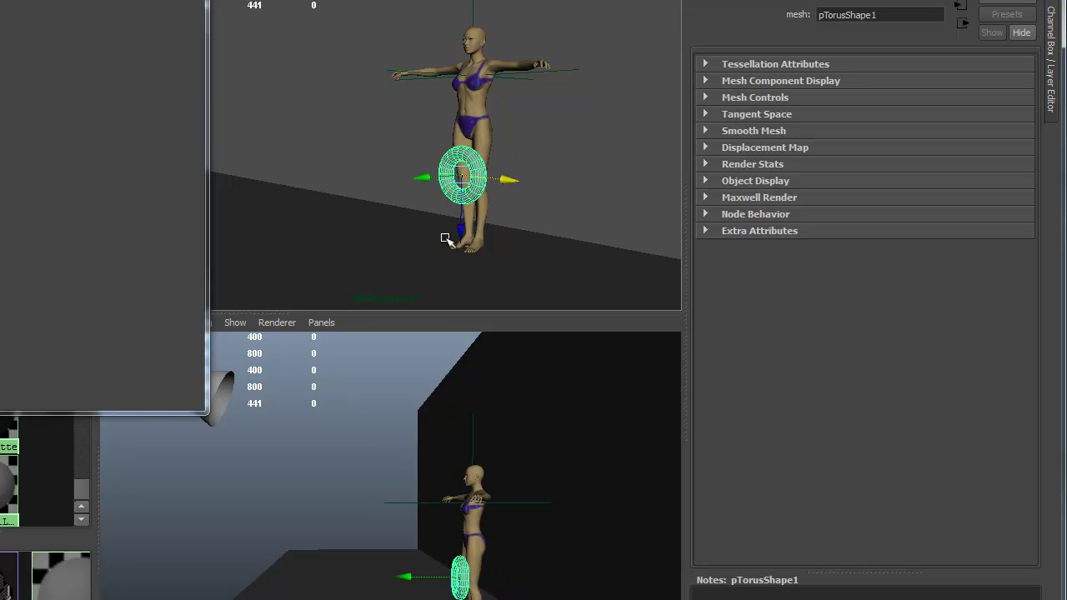
pyautogui.moveTo(447, 238); pyautogui.dragTo(473, 56)
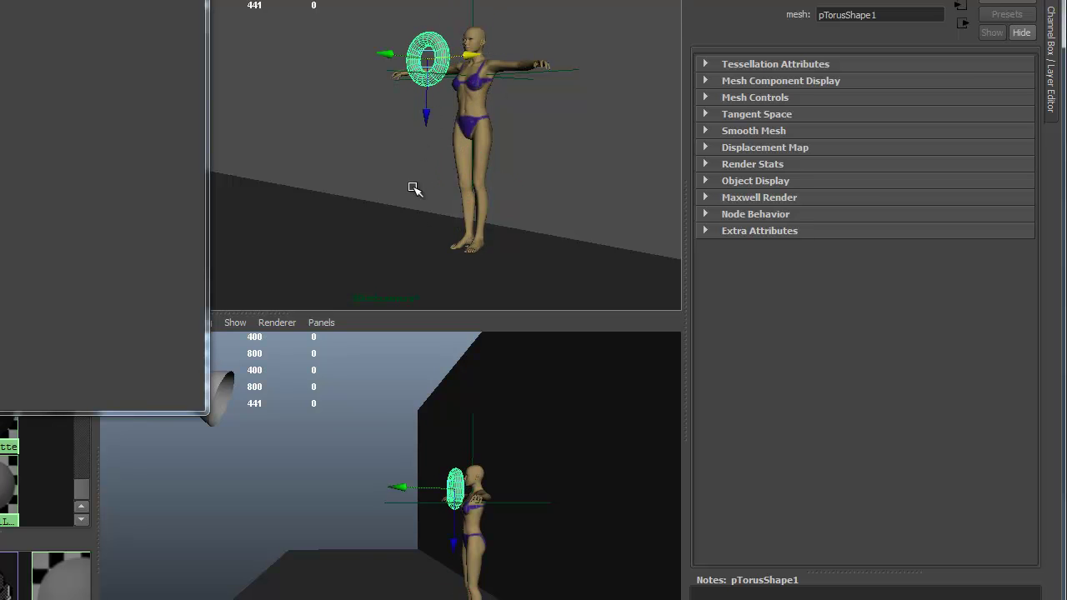
pyautogui.moveTo(388, 54)
pyautogui.mouseDown()
pyautogui.moveTo(413, 56)
pyautogui.moveTo(400, 56)
pyautogui.mouseUp()
pyautogui.moveTo(432, 120); pyautogui.dragTo(432, 112)
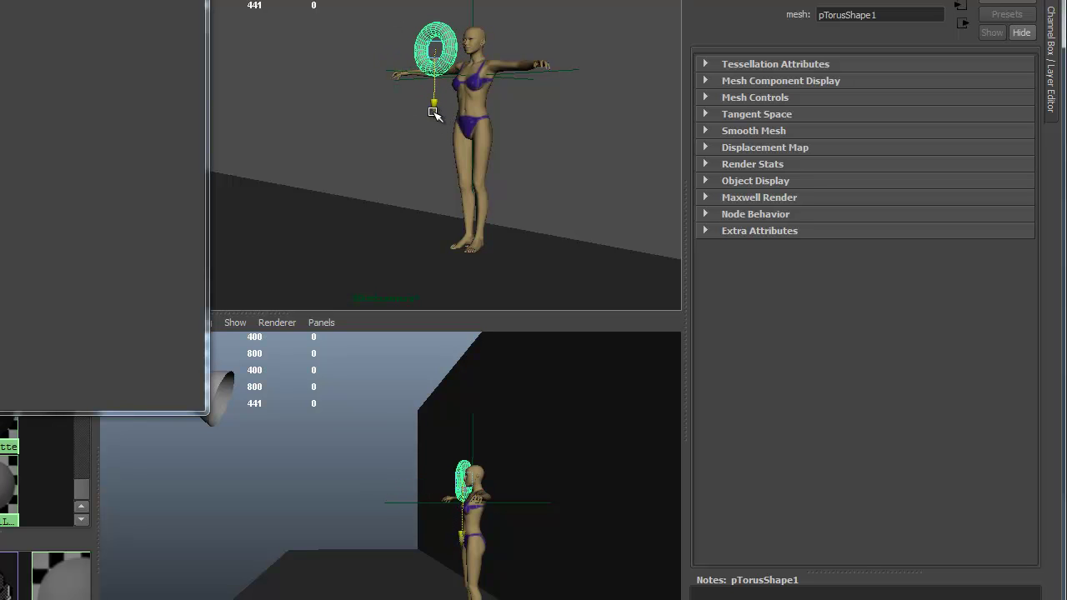
# Step: Close the floating material window and launch a new Maxwell render
pyautogui.click(315, 55)
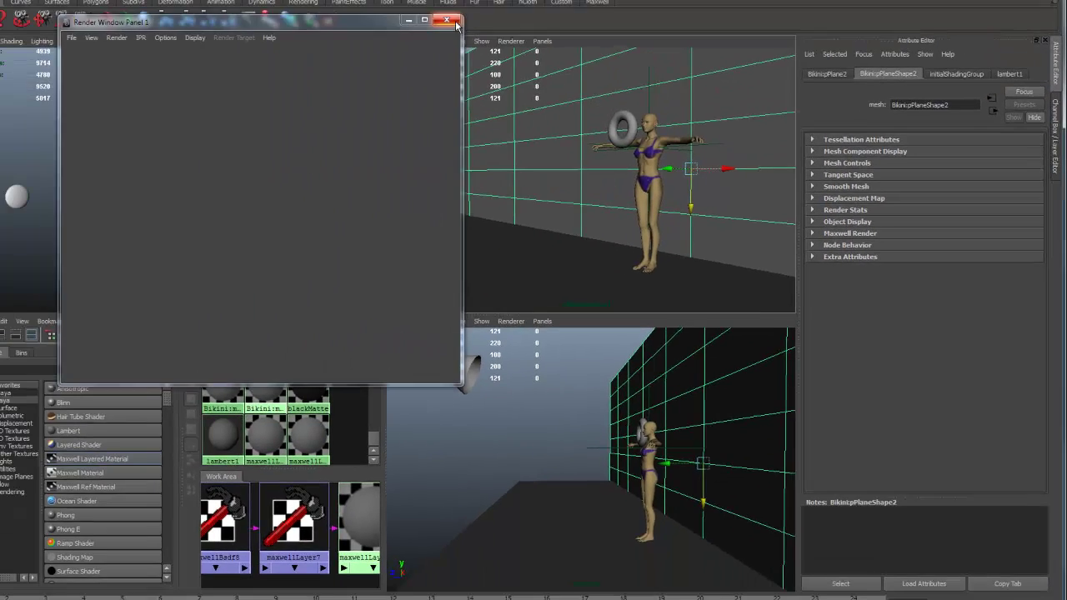
pyautogui.click(450, 22)
pyautogui.click(492, 4)
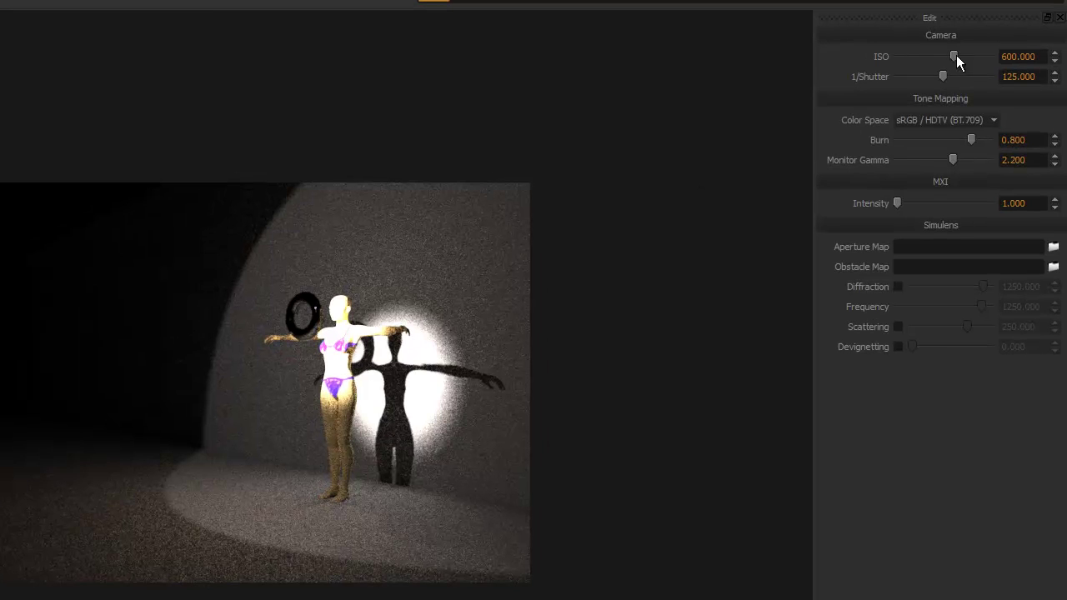
# Step: Lower the camera ISO to 9 and end the render
pyautogui.moveTo(955, 55); pyautogui.dragTo(918, 60)
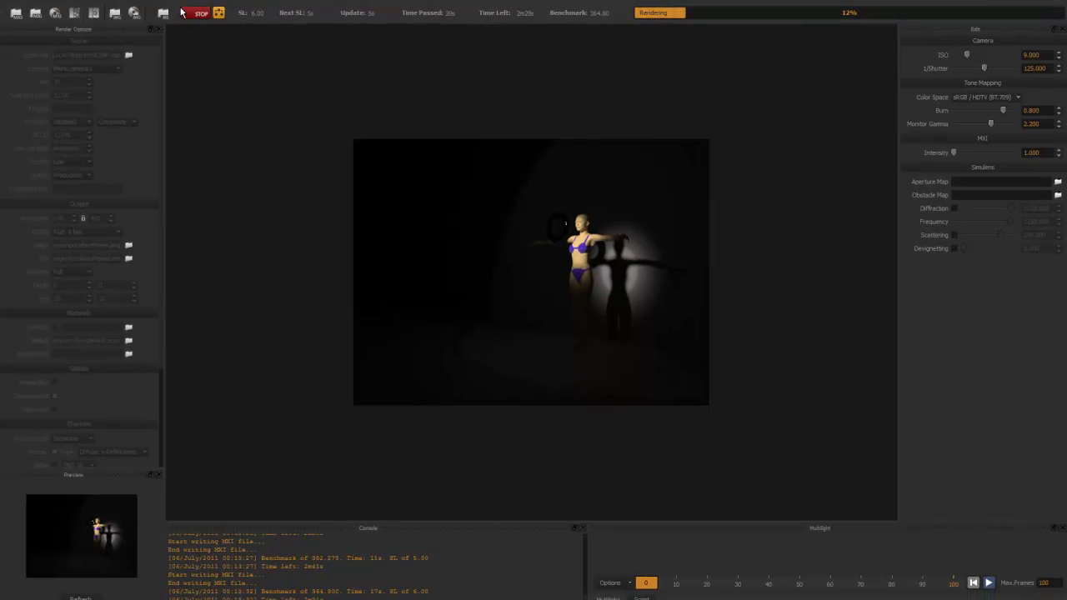
pyautogui.click(188, 14)
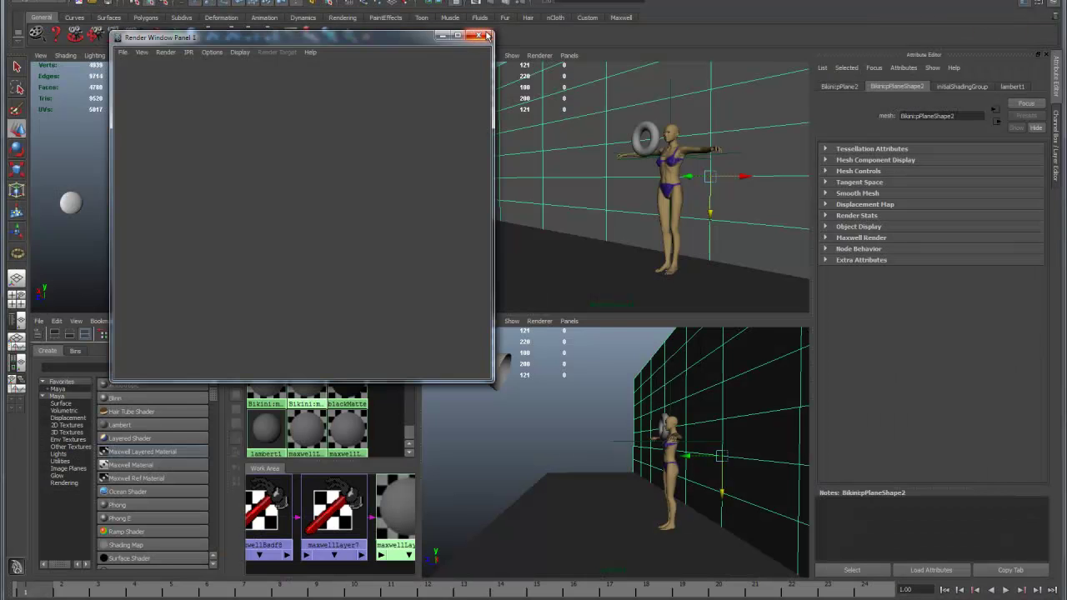
# Step: Scale the torus up uniformly to roughly the mannequin's height
pyautogui.click(480, 35)
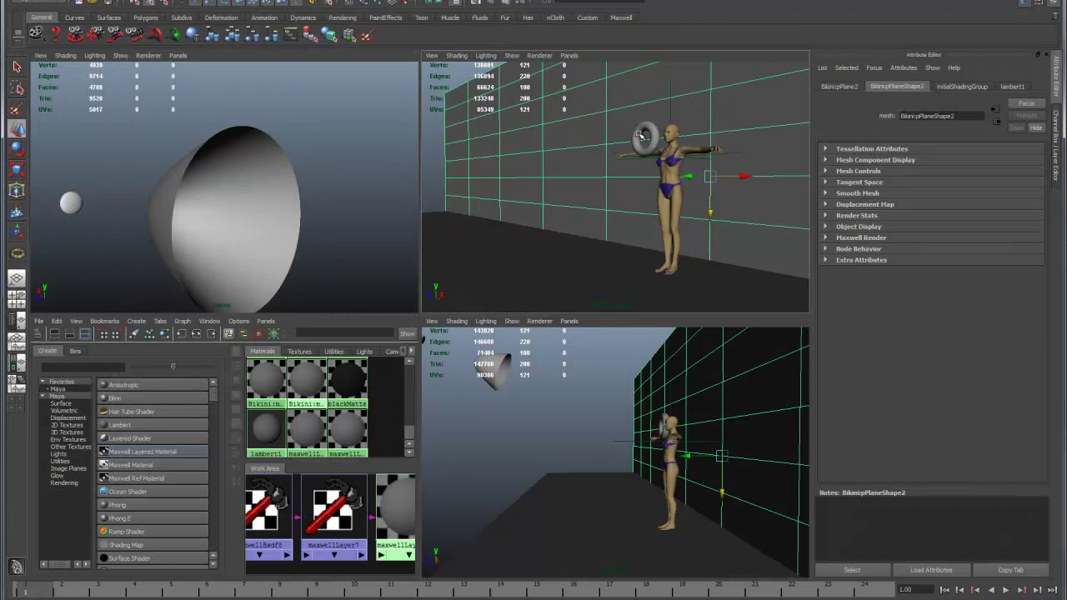
pyautogui.click(654, 145)
pyautogui.press('e')
pyautogui.press('r')
pyautogui.moveTo(645, 142); pyautogui.dragTo(672, 146)
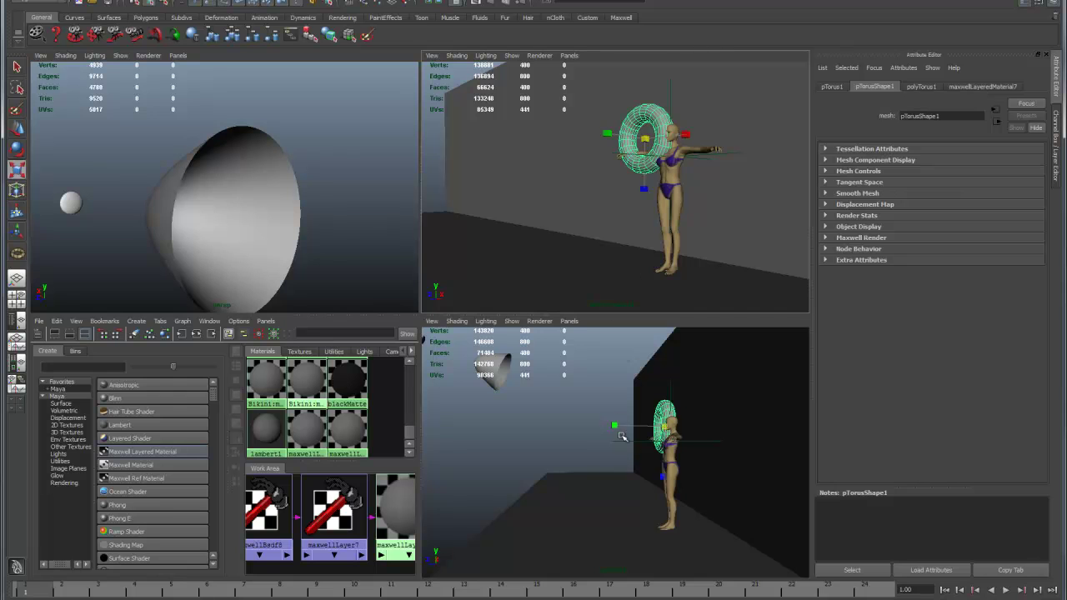
# Step: Deselect the torus, pick the floor plane, and start a new Maxwell render
pyautogui.click(546, 443)
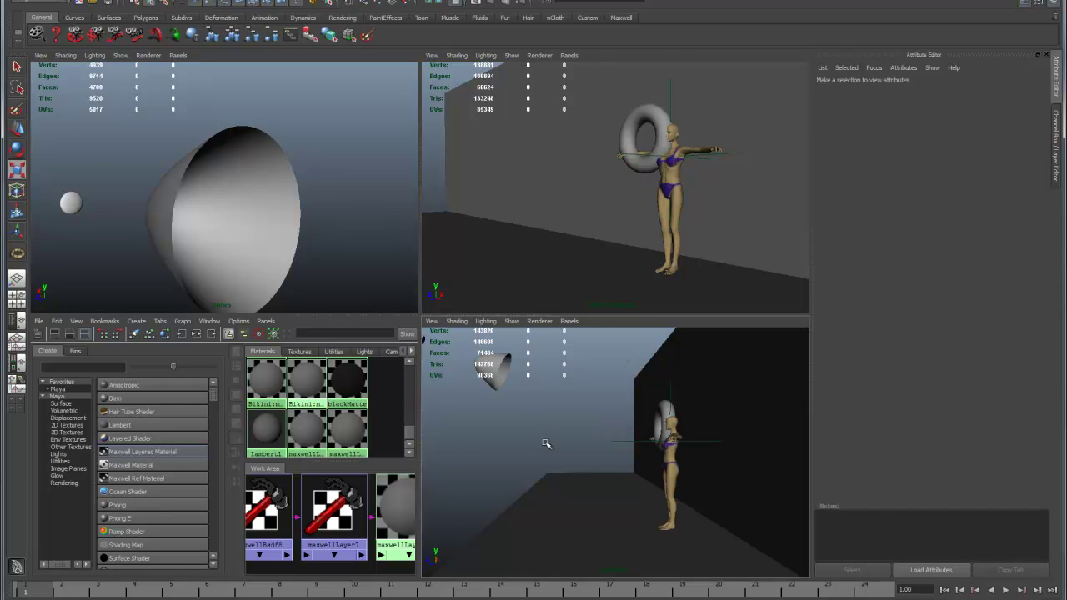
pyautogui.click(568, 509)
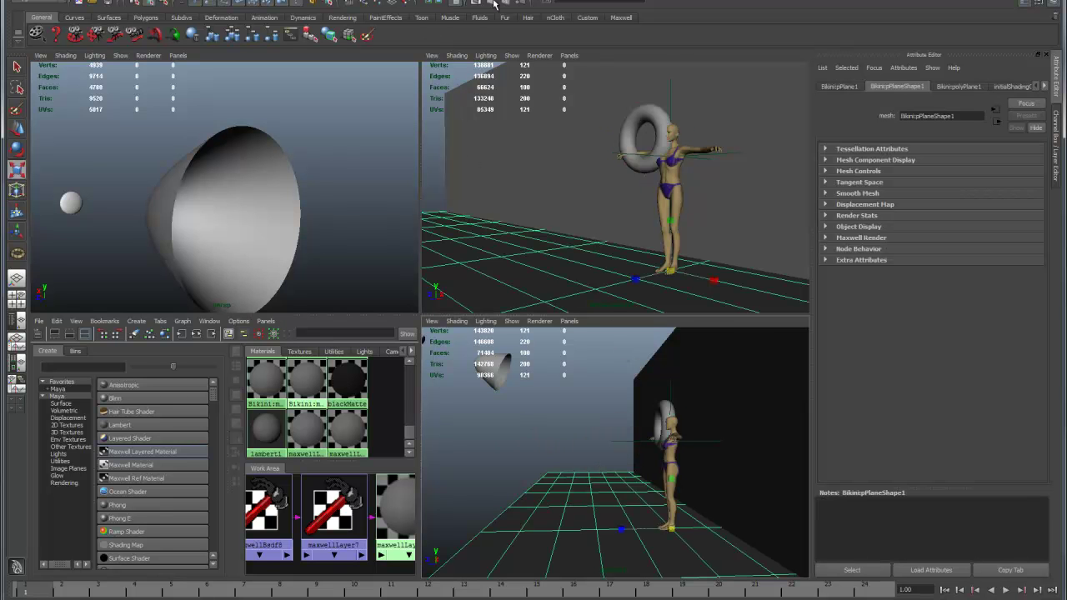
pyautogui.click(492, 5)
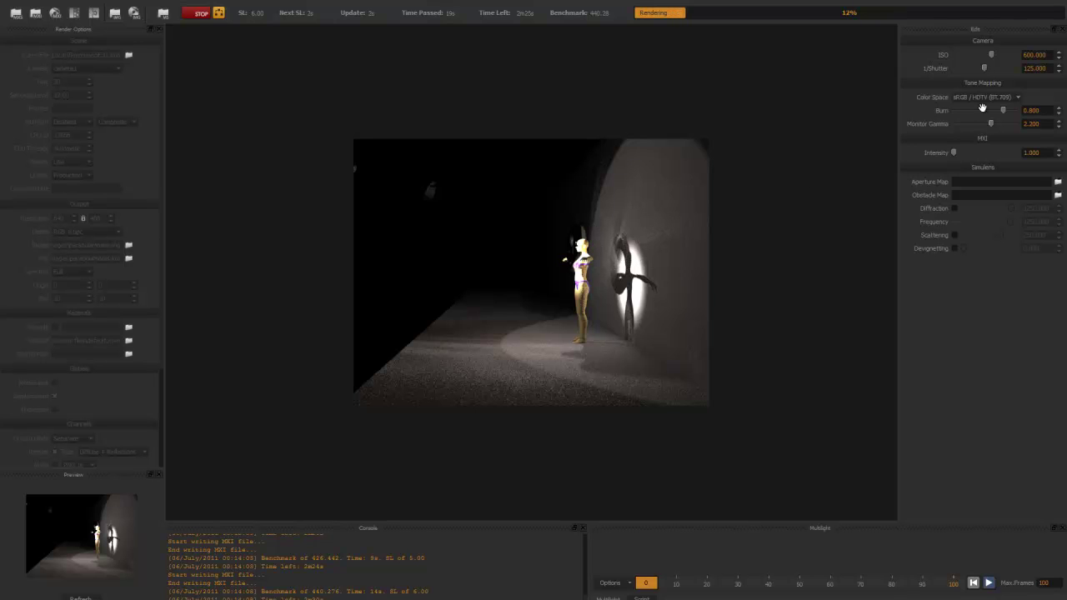
# Step: Lower the camera ISO from 600 to 21, then stop the Maxwell render
pyautogui.moveTo(991, 55); pyautogui.dragTo(979, 55)
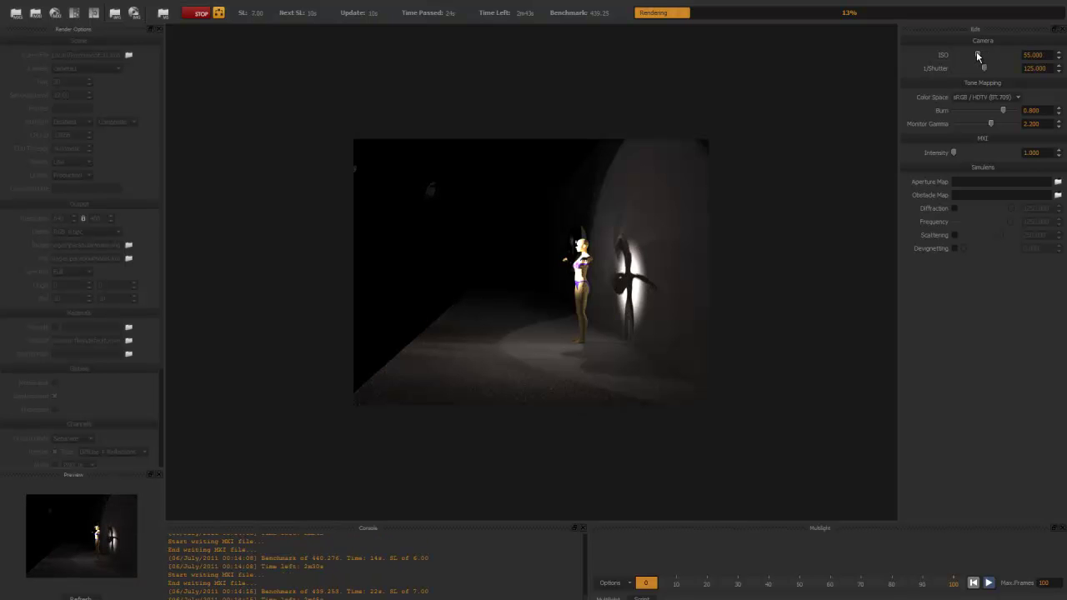
pyautogui.moveTo(977, 55); pyautogui.dragTo(972, 55)
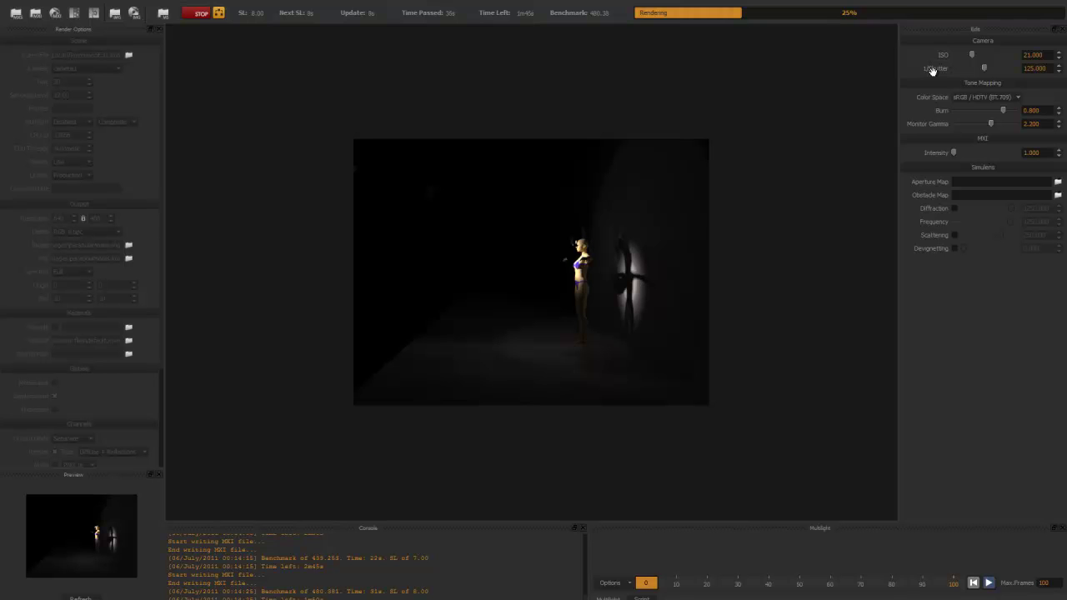
pyautogui.click(198, 13)
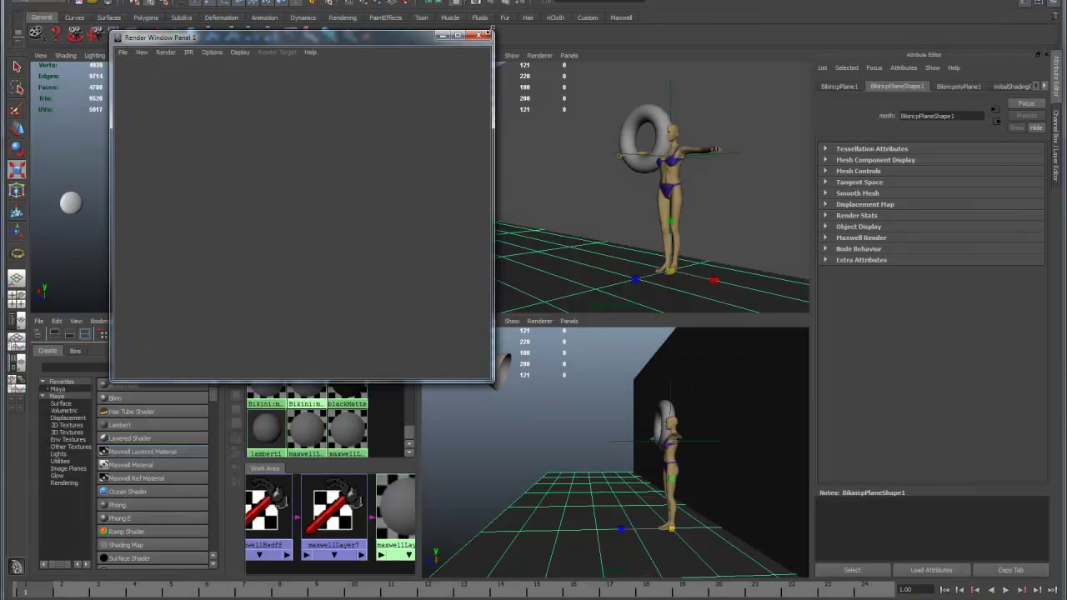
# Step: Close the empty render window and assign blackMatte to the paraboloid reflector and the torus
pyautogui.click(478, 36)
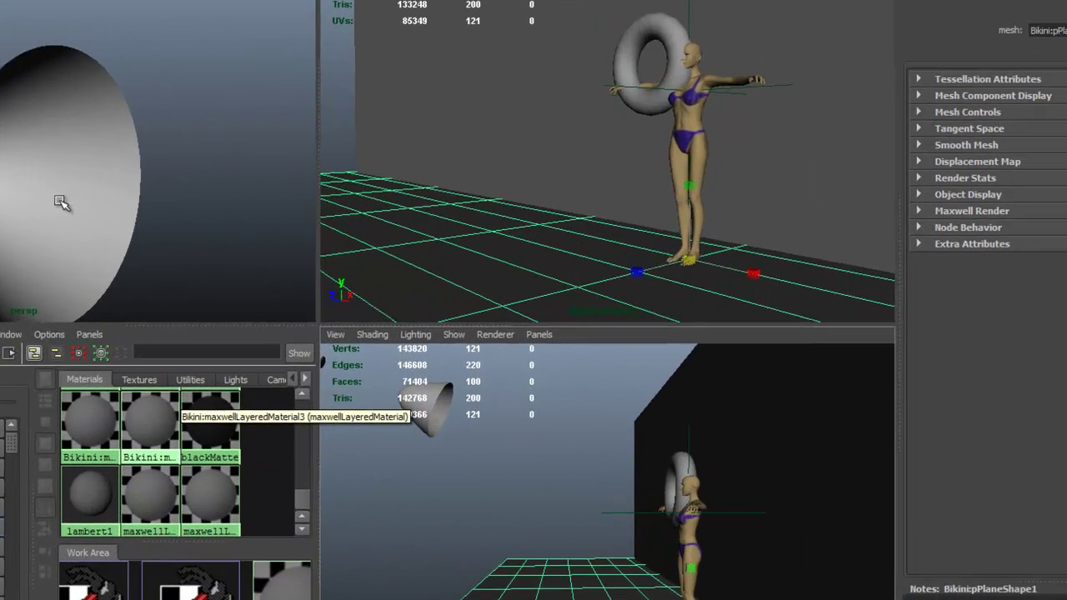
pyautogui.rightClick(348, 379)
pyautogui.moveTo(200, 418); pyautogui.dragTo(219, 378, button='right')
pyautogui.click(646, 100)
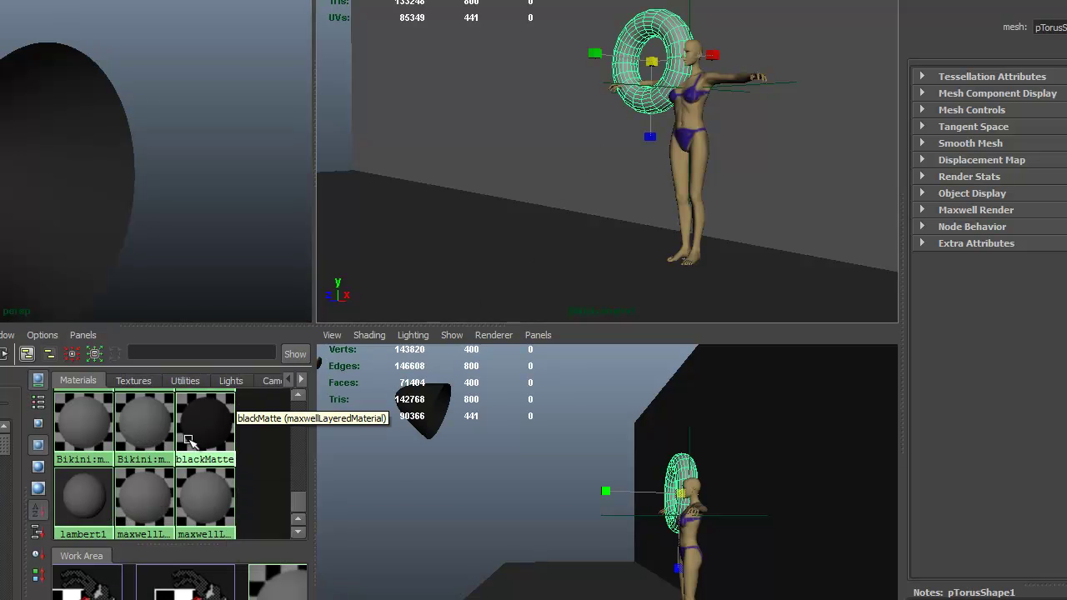
pyautogui.moveTo(192, 430); pyautogui.dragTo(196, 389, button='right')
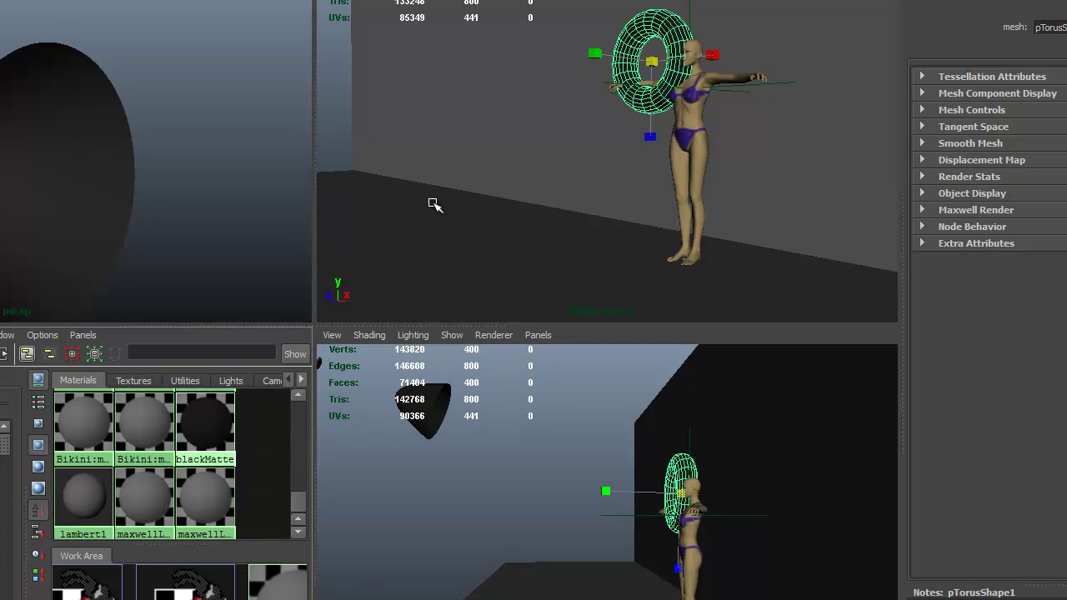
# Step: Move the black torus sideways past the mannequin and lower it toward the floor
pyautogui.click(530, 156)
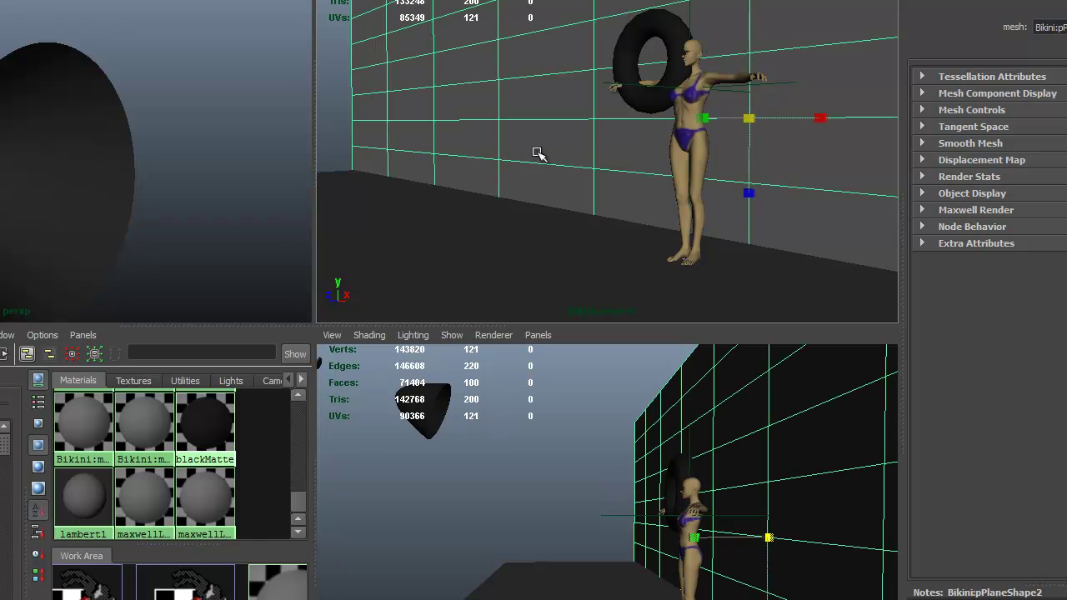
pyautogui.click(651, 111)
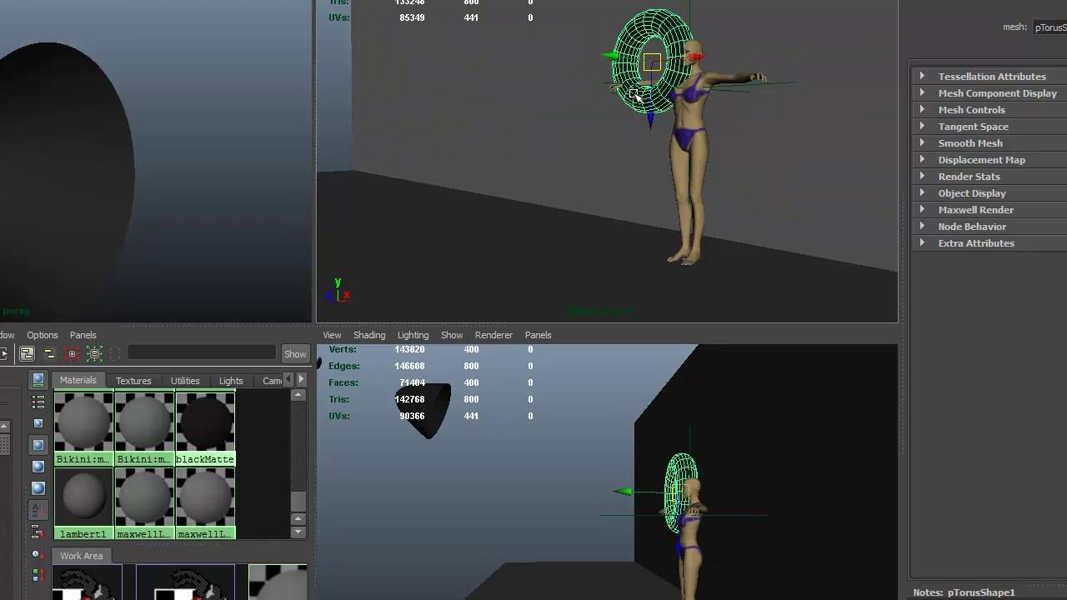
pyautogui.moveTo(709, 55); pyautogui.dragTo(776, 200)
pyautogui.moveTo(812, 153); pyautogui.dragTo(837, 163)
pyautogui.moveTo(777, 208); pyautogui.dragTo(776, 231)
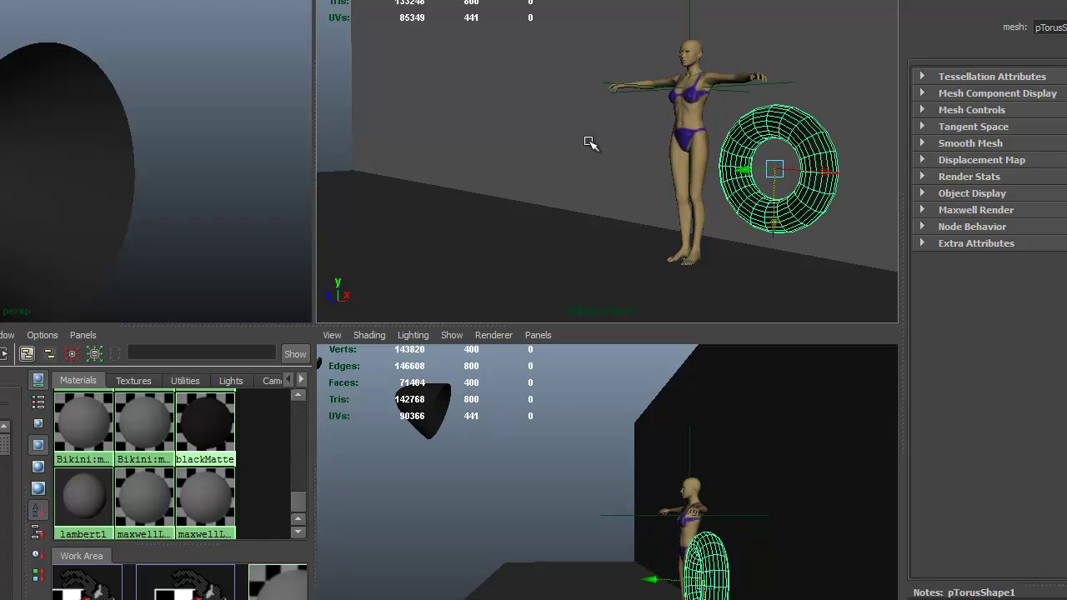
pyautogui.click(572, 119)
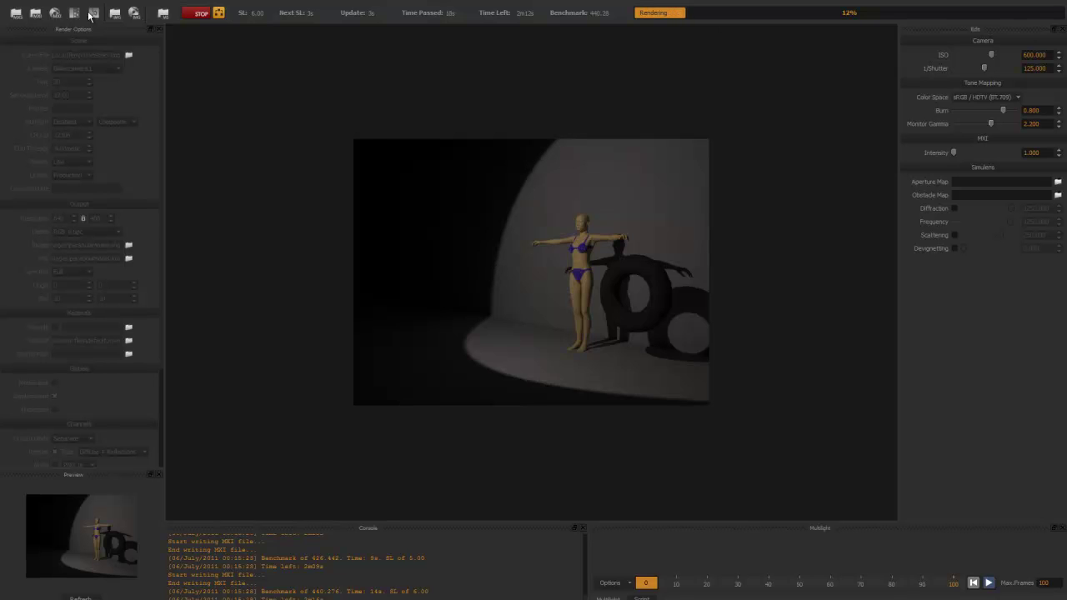
# Step: End the running Maxwell pass so it finishes at 100%
pyautogui.click(197, 14)
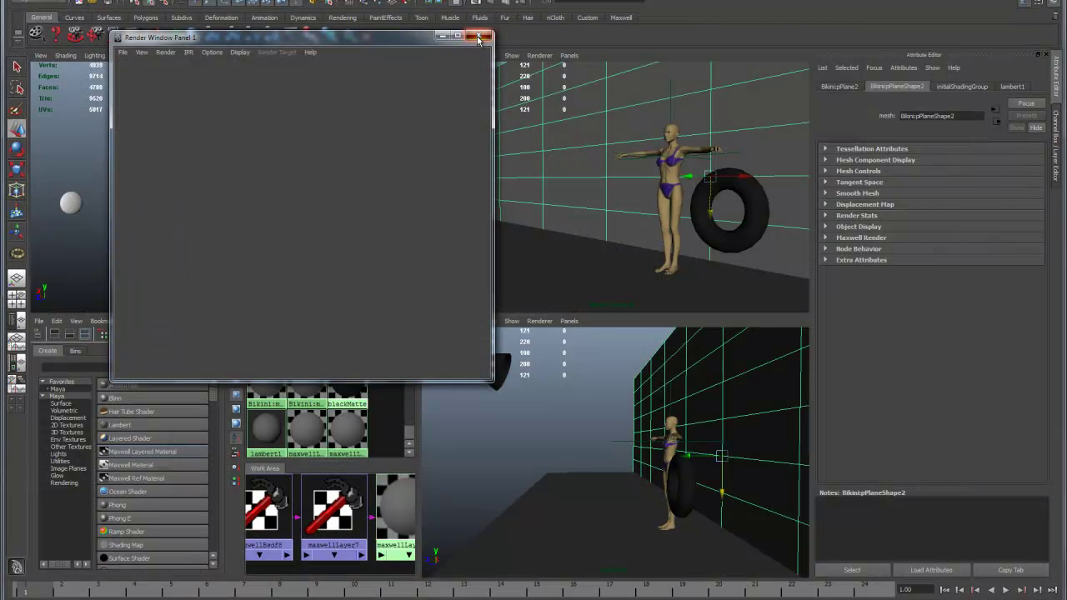
# Step: Close the floating window, clear the selection, then select the black reflector and the floor plane
pyautogui.click(479, 38)
pyautogui.click(581, 436)
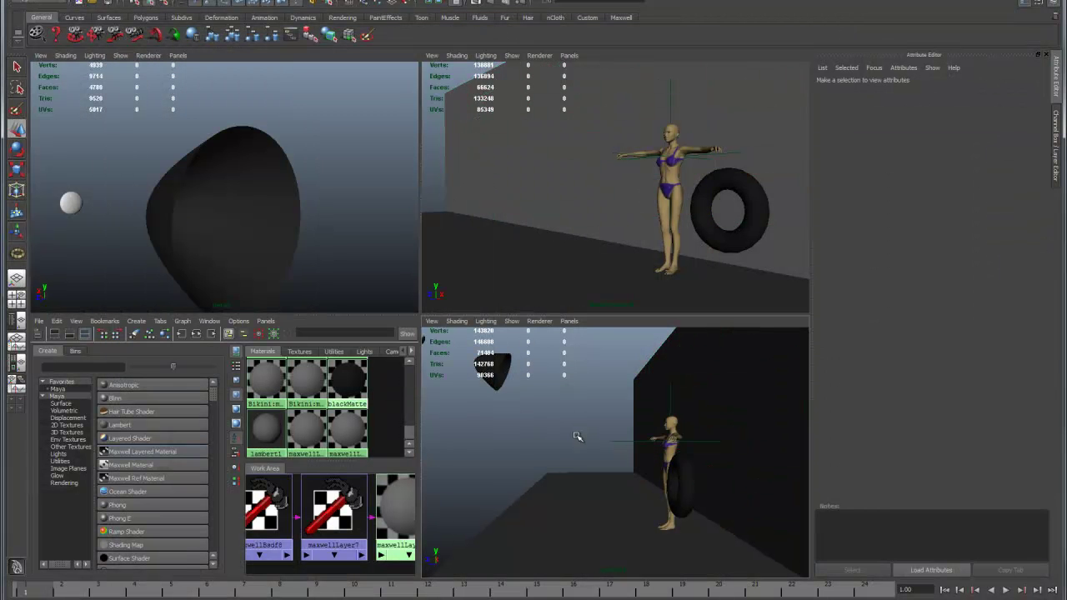
pyautogui.click(491, 375)
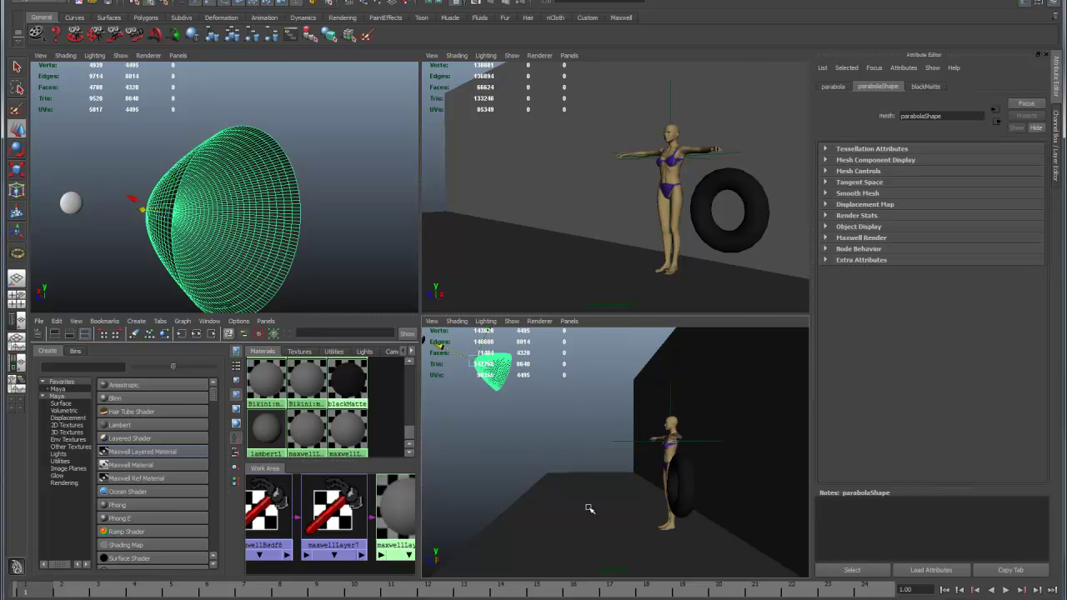
pyautogui.click(580, 503)
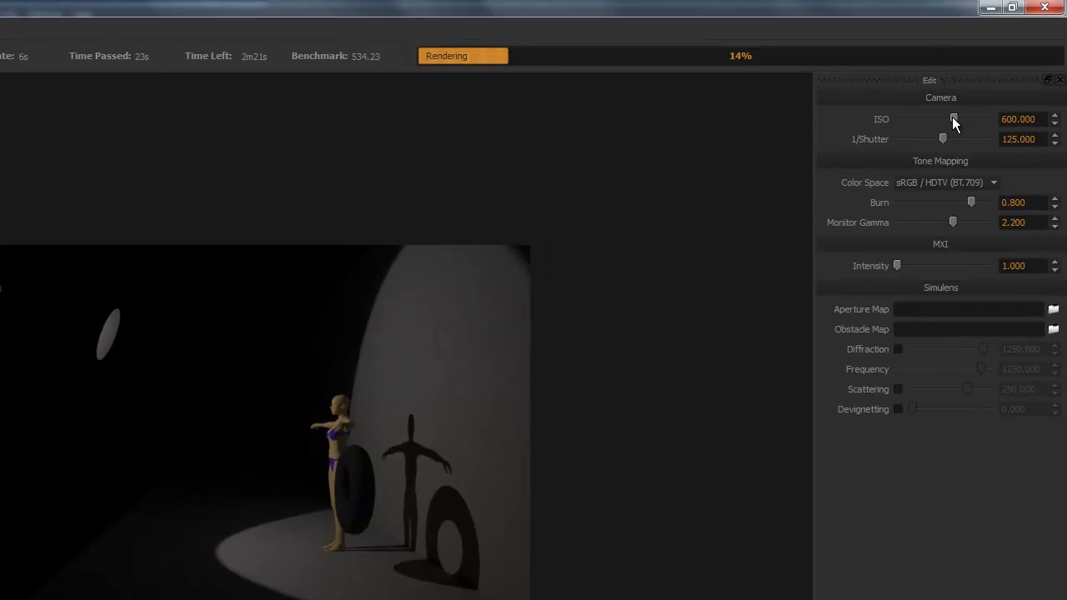
# Step: Raise the camera ISO to 32000, then bring it back down to 1939
pyautogui.moveTo(942, 118); pyautogui.dragTo(994, 124)
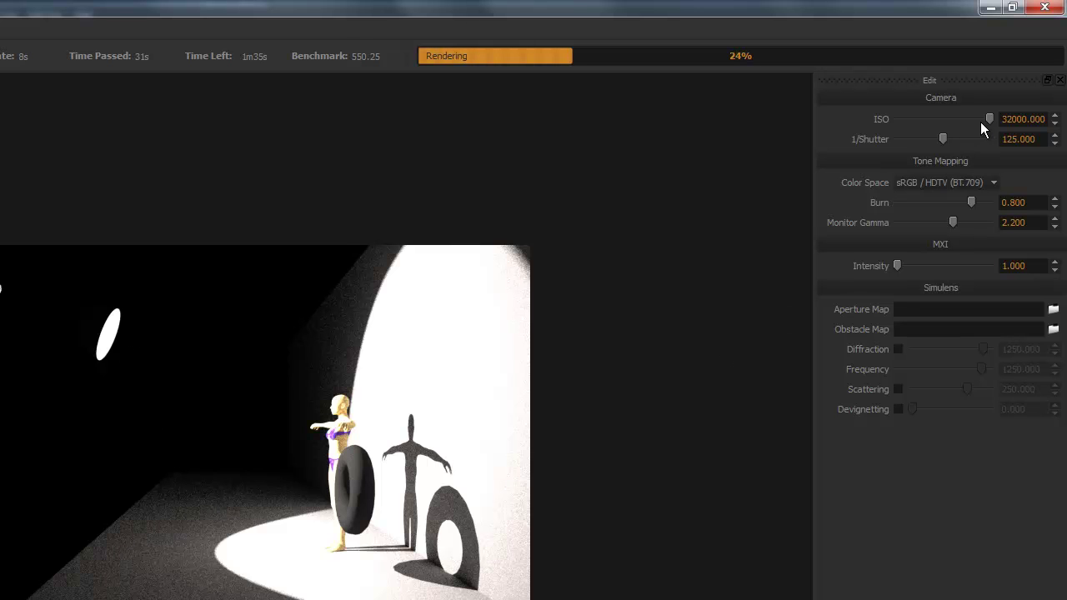
pyautogui.moveTo(987, 120); pyautogui.dragTo(963, 132)
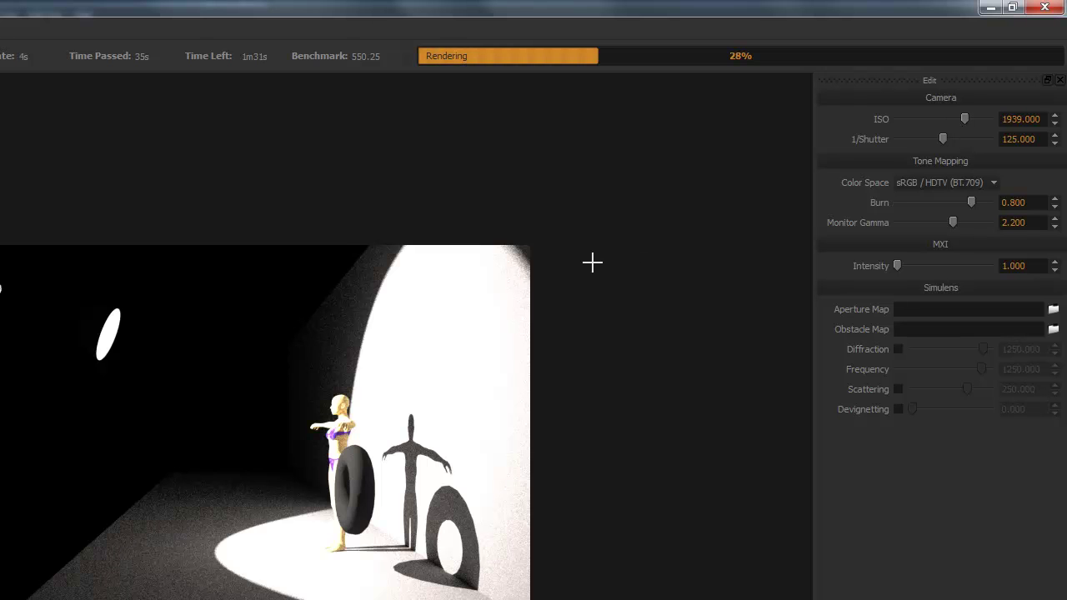